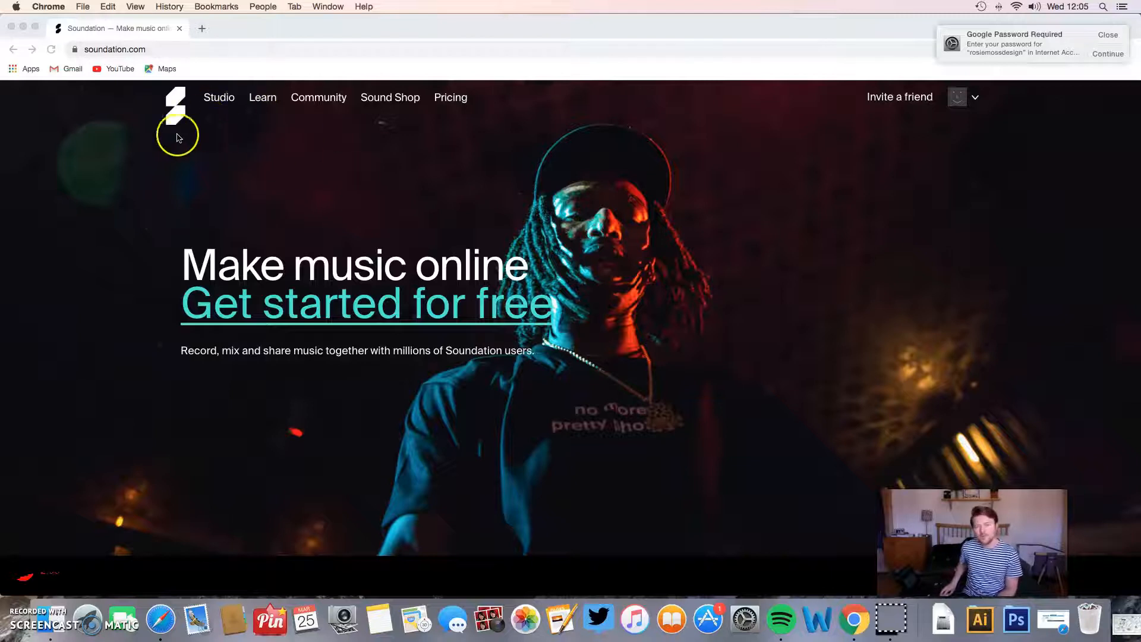
- Open the Soundation Studio and start a new song from the blank template
{"action": "left_click", "coordinate": [220, 102]}
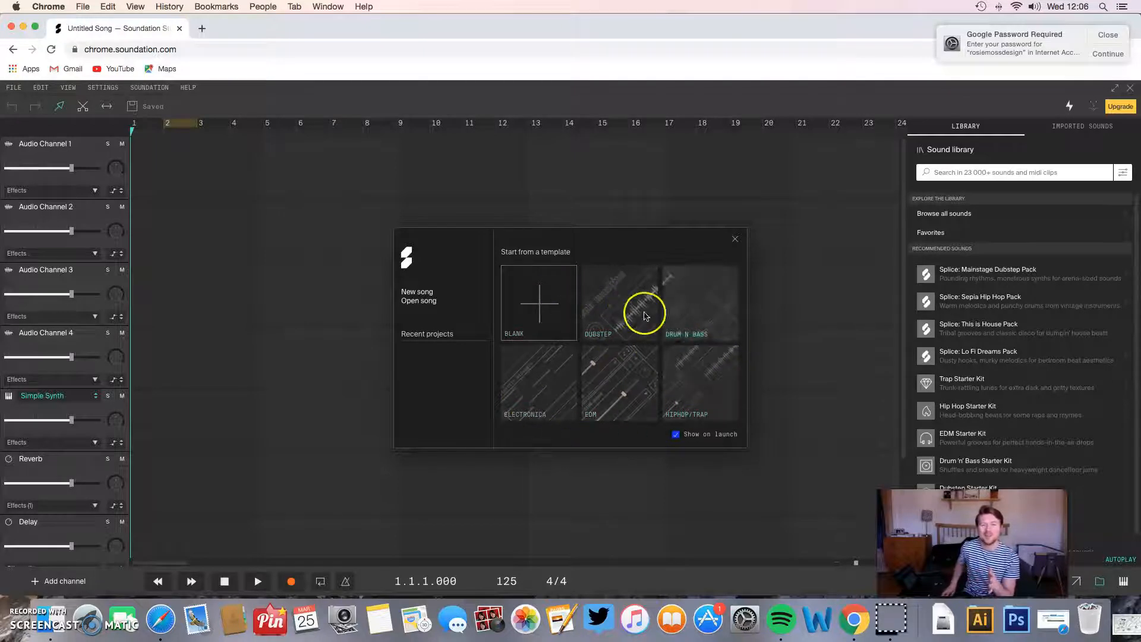
{"action": "left_click", "coordinate": [530, 290]}
{"action": "left_click", "coordinate": [644, 372]}
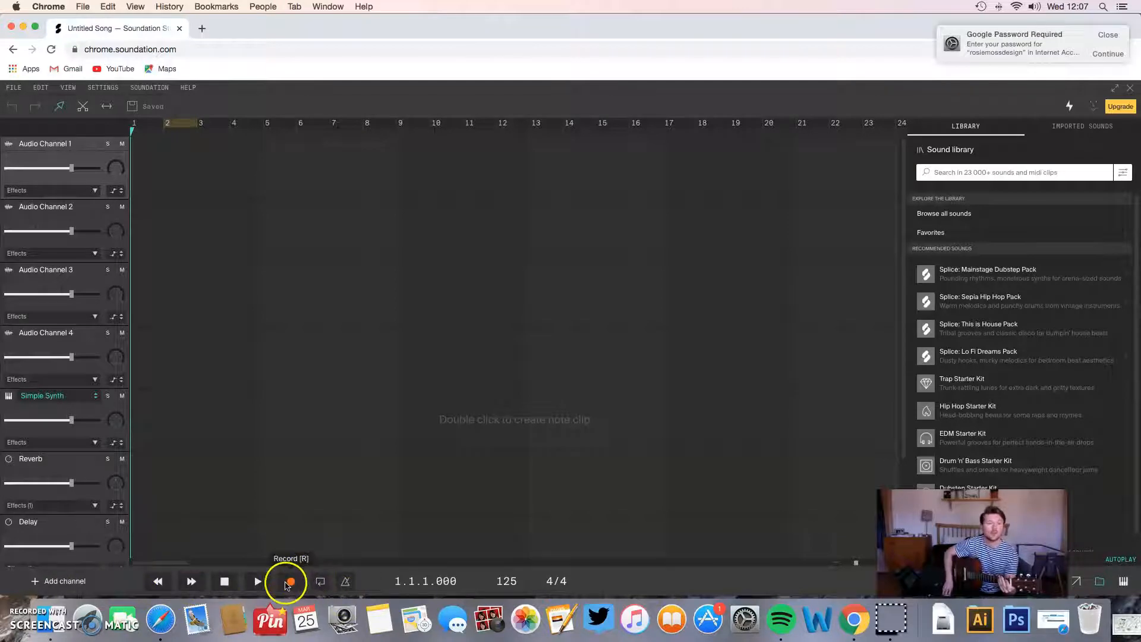
- Record an audio take of about five bars on Audio Channel 1 with the metronome on, and switch the metronome off
{"action": "left_click", "coordinate": [344, 583]}
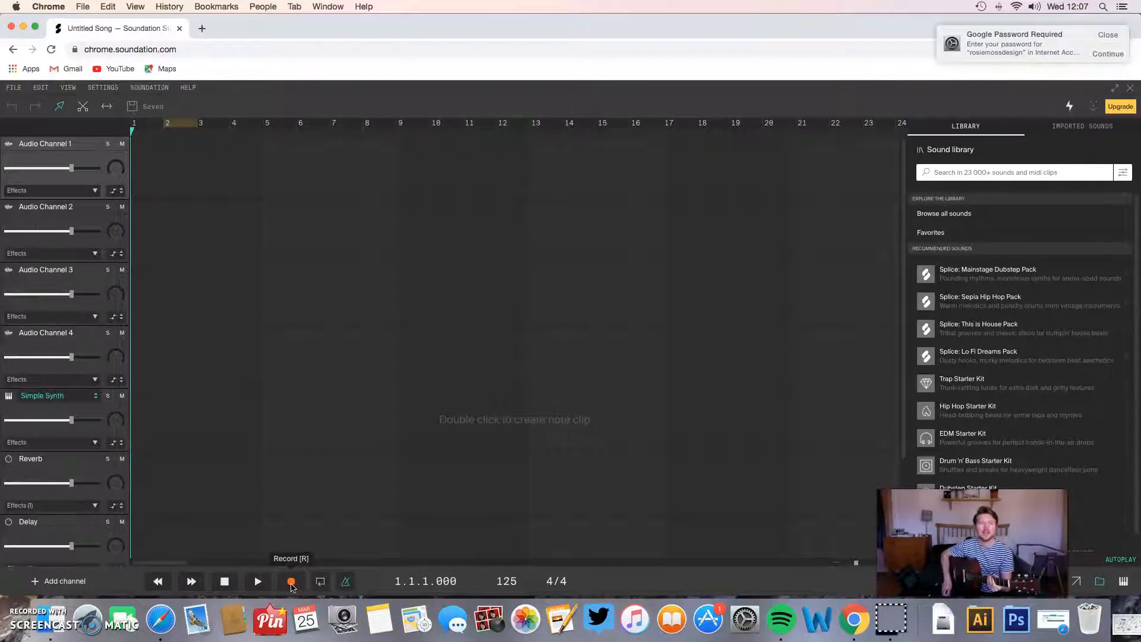
{"action": "left_click", "coordinate": [291, 584]}
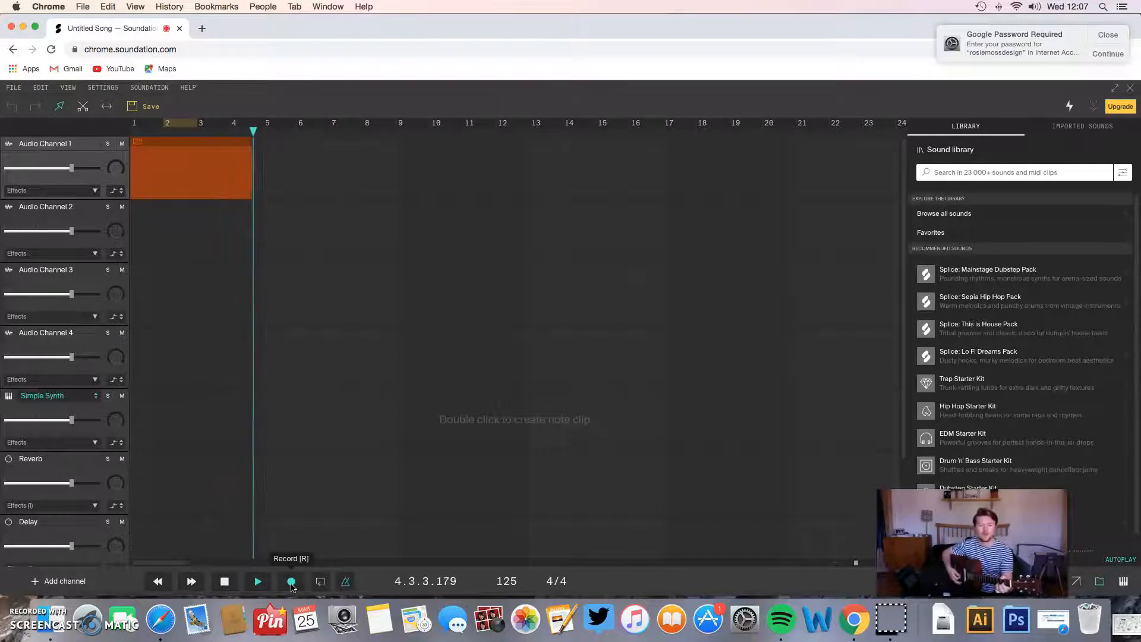
{"action": "left_click", "coordinate": [291, 581]}
{"action": "left_click", "coordinate": [224, 582]}
{"action": "left_click", "coordinate": [412, 579]}
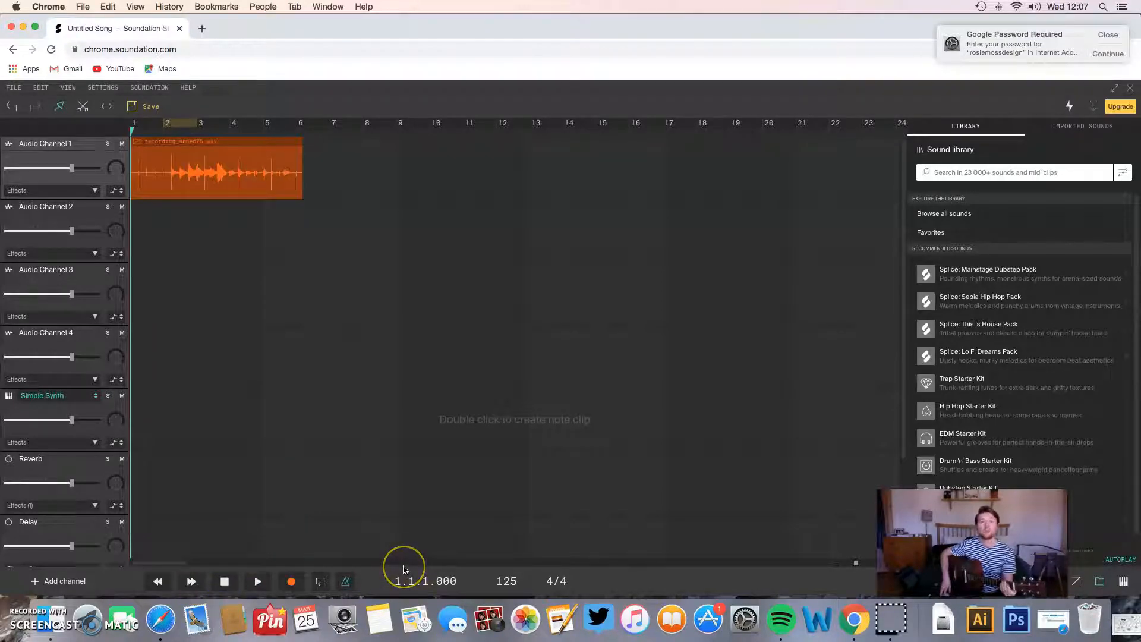
{"action": "left_click", "coordinate": [418, 529]}
{"action": "left_click", "coordinate": [360, 585]}
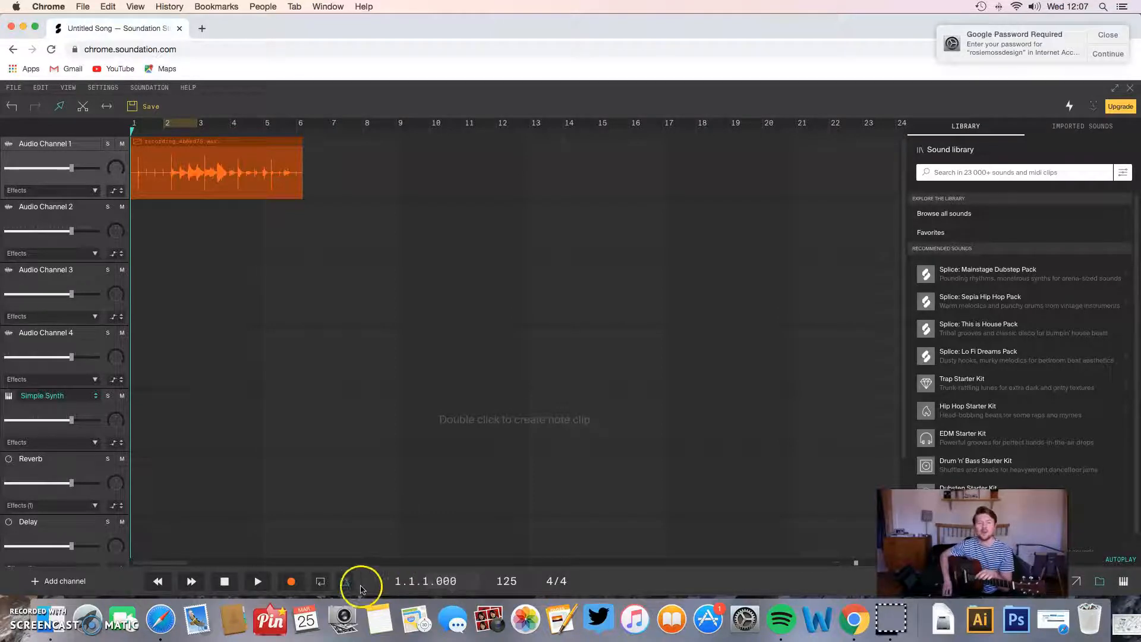
{"action": "left_click", "coordinate": [544, 576]}
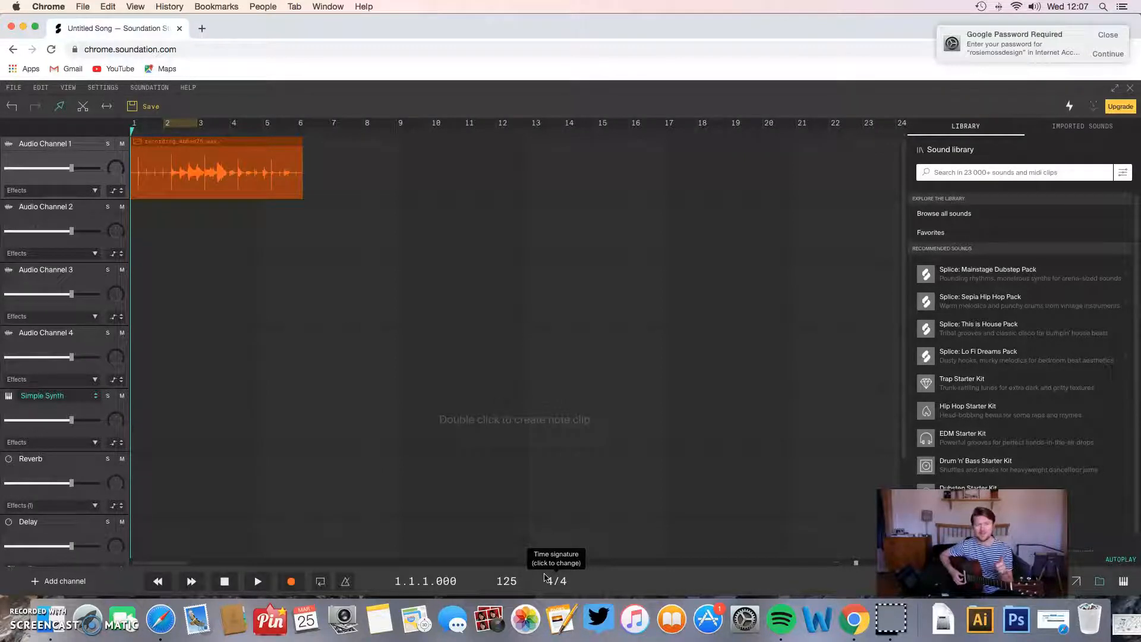
- Play back the recorded take and delete its clip from Audio Channel 1
{"action": "key", "text": "space"}
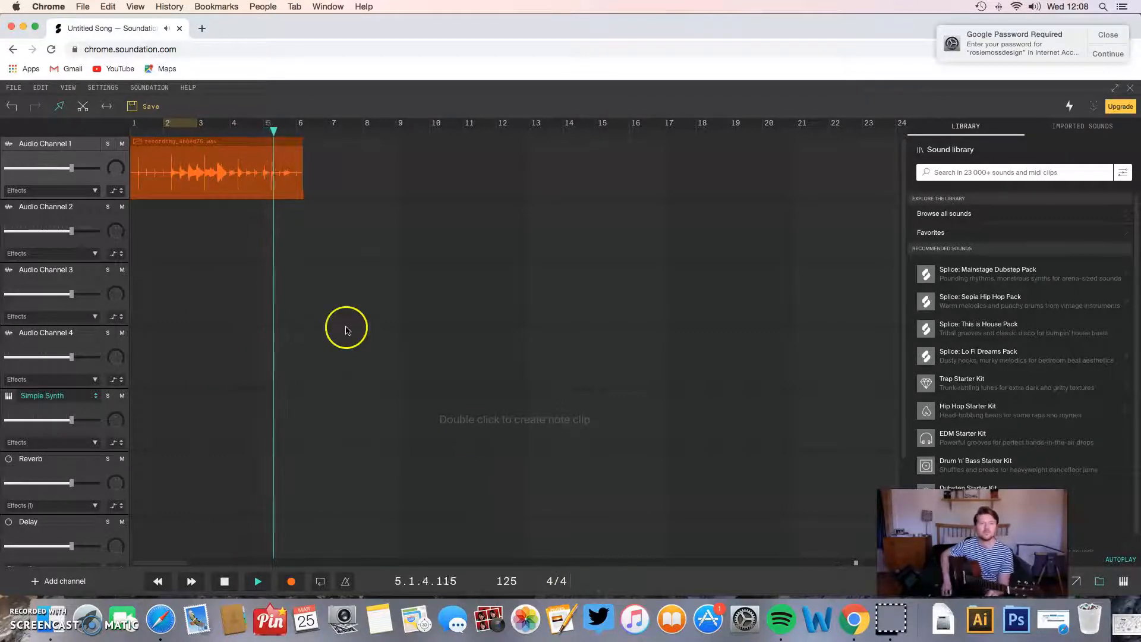
{"action": "key", "text": "space"}
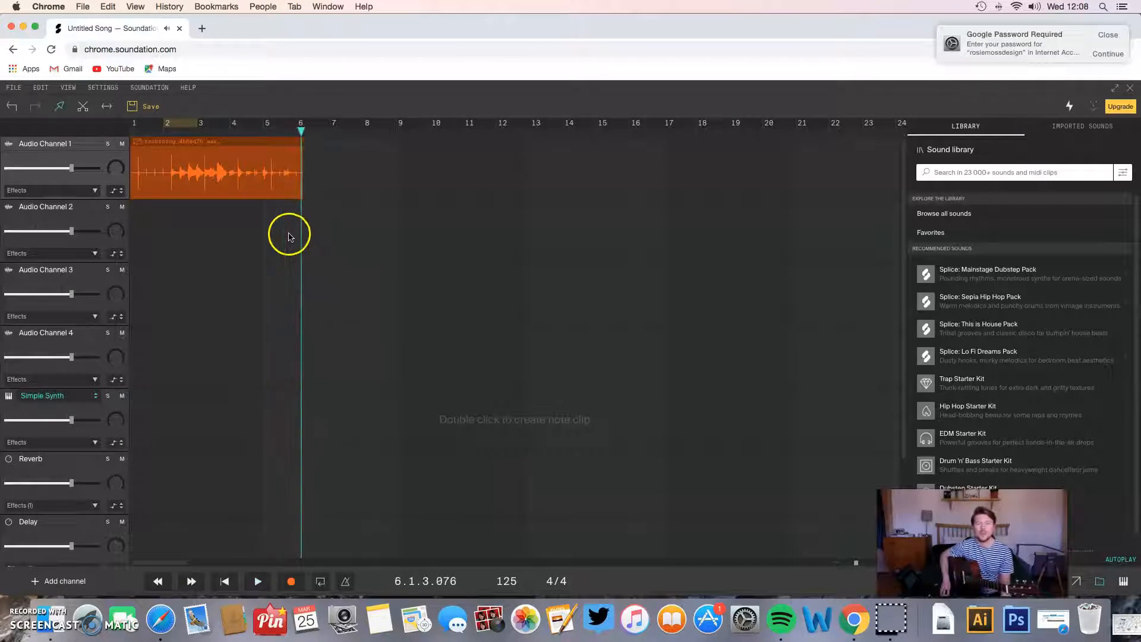
{"action": "left_click", "coordinate": [254, 187]}
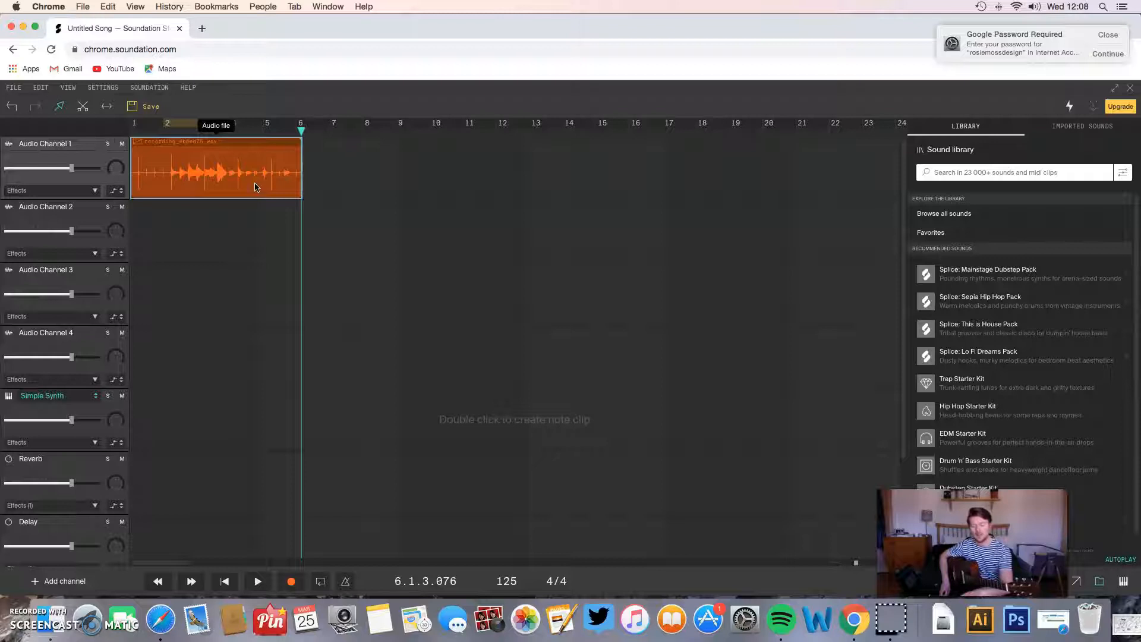
{"action": "key", "text": "Delete"}
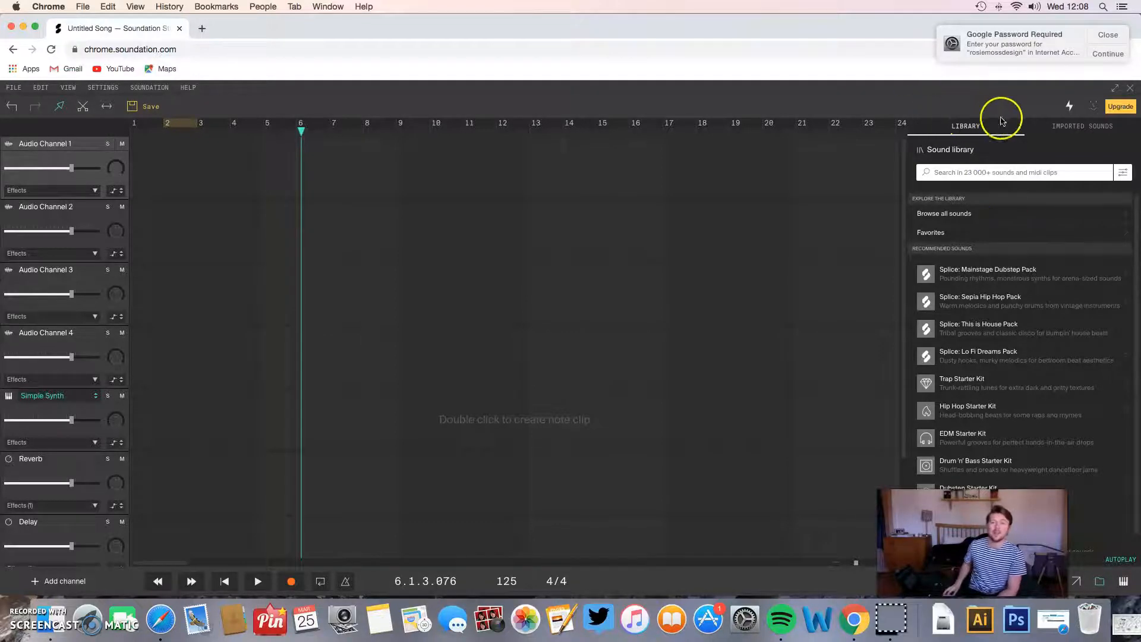
- Place ds_syn140_F#_theascent4[SPLICE].wav from the full sound library on Audio Channel 1 without tempo adjustment, and delete the clip again
{"action": "left_click", "coordinate": [944, 218]}
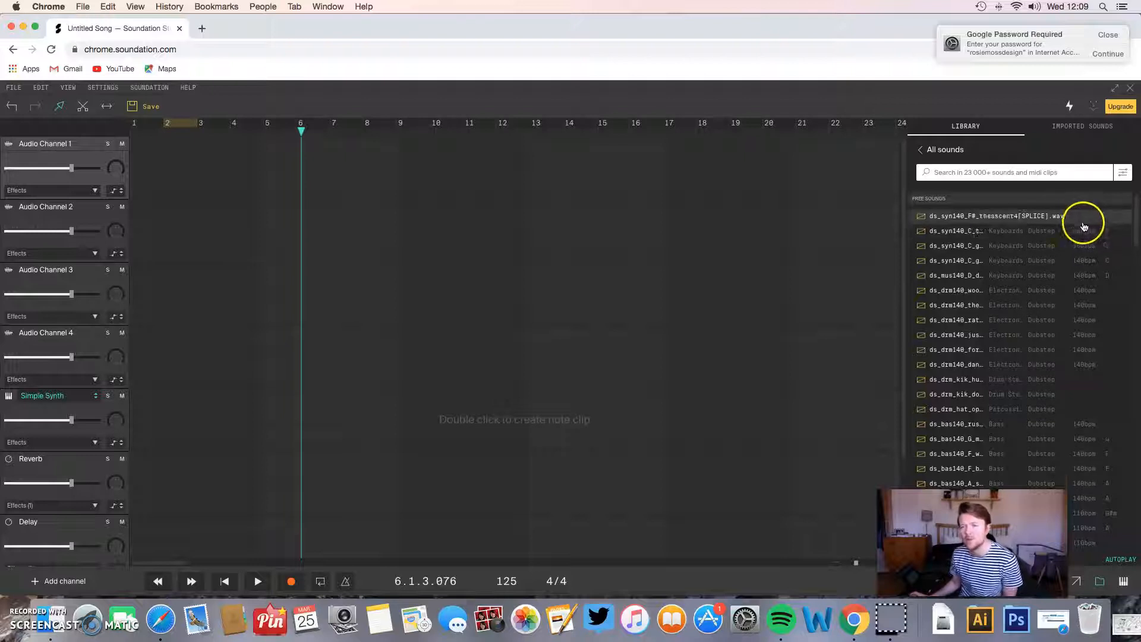
{"action": "left_click_drag", "start_coordinate": [1050, 222], "coordinate": [190, 189]}
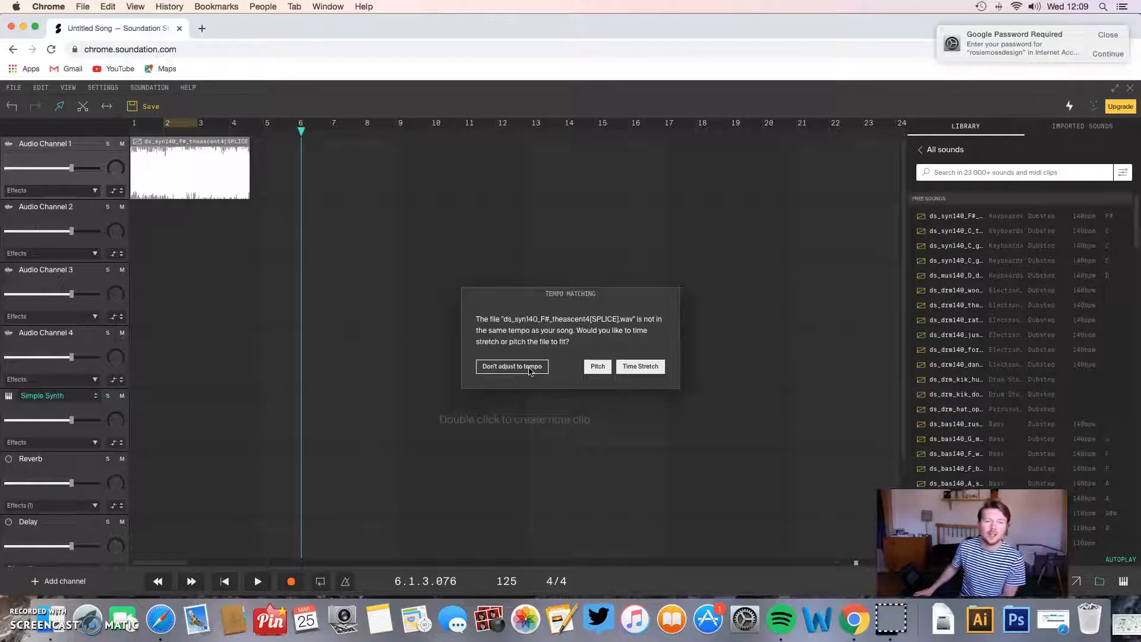
{"action": "left_click", "coordinate": [497, 371]}
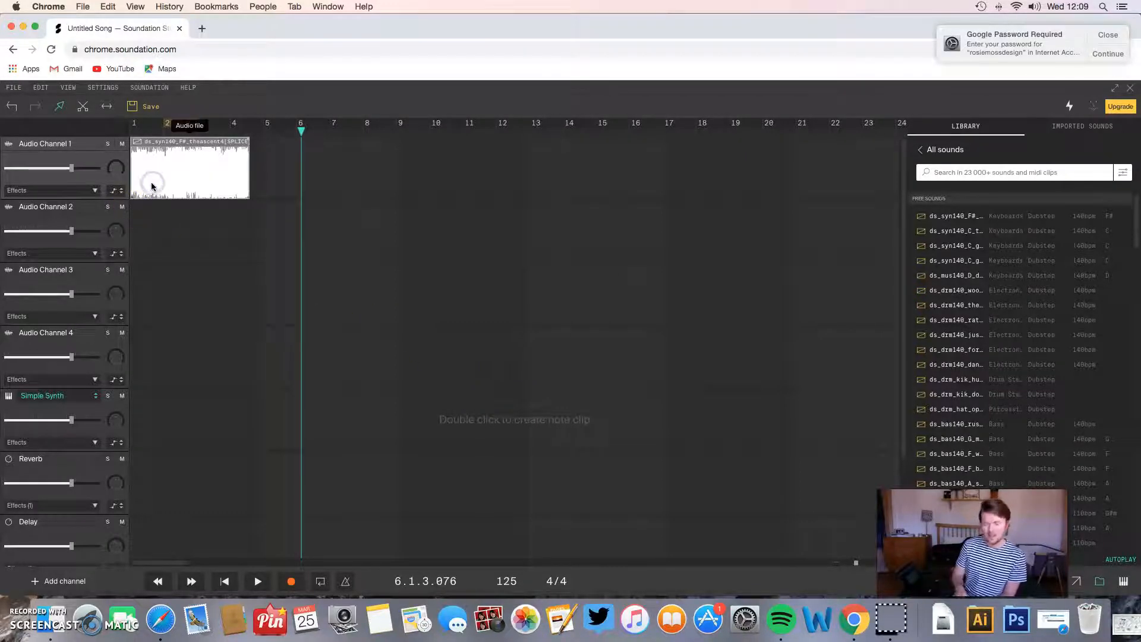
{"action": "key", "text": "Delete"}
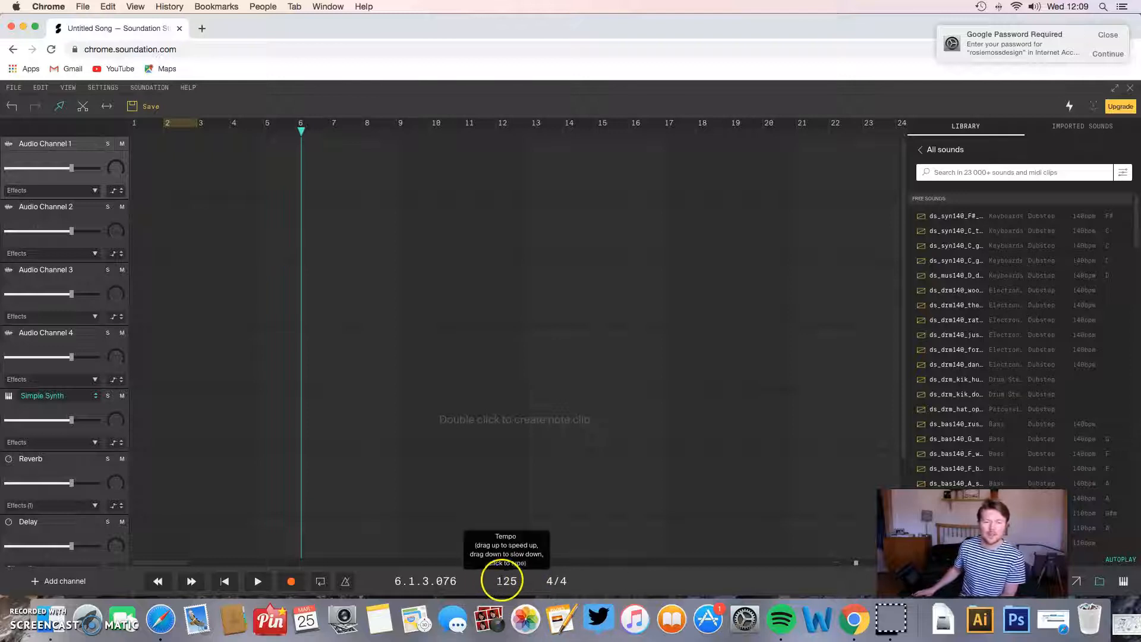
- Set the song tempo to 140
{"action": "left_click", "coordinate": [506, 580]}
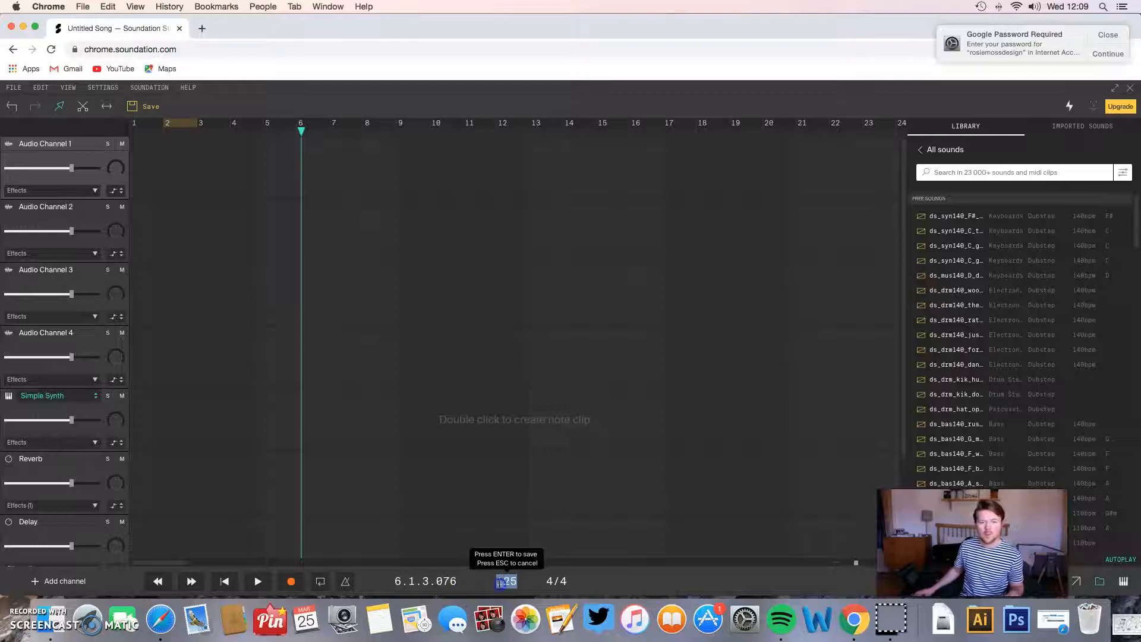
{"action": "type", "text": "1"}
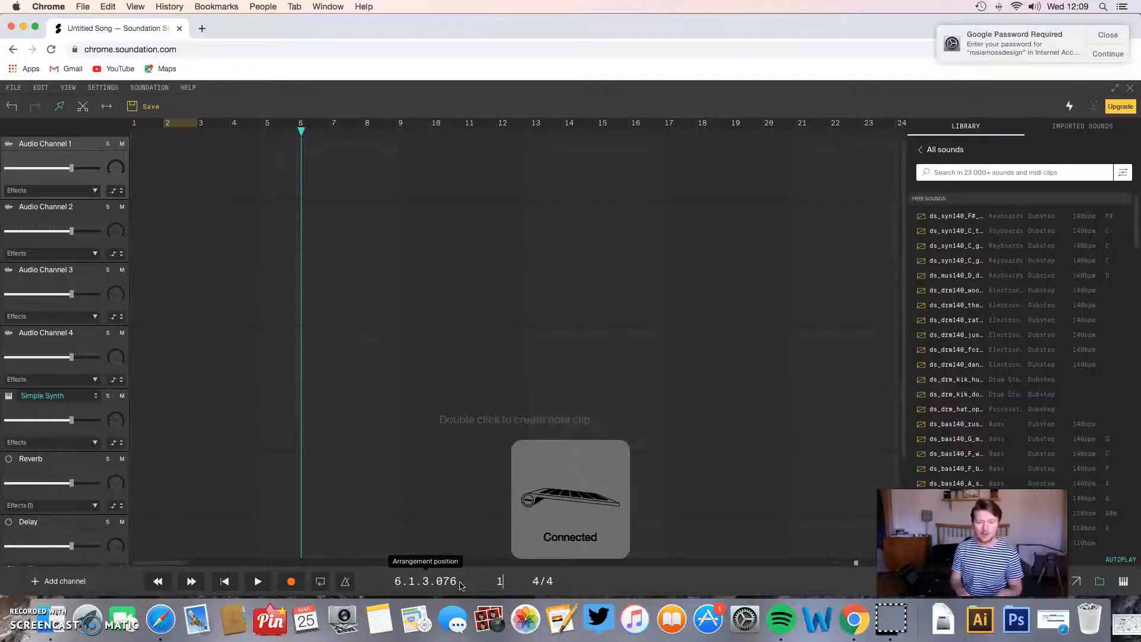
{"action": "type", "text": "40"}
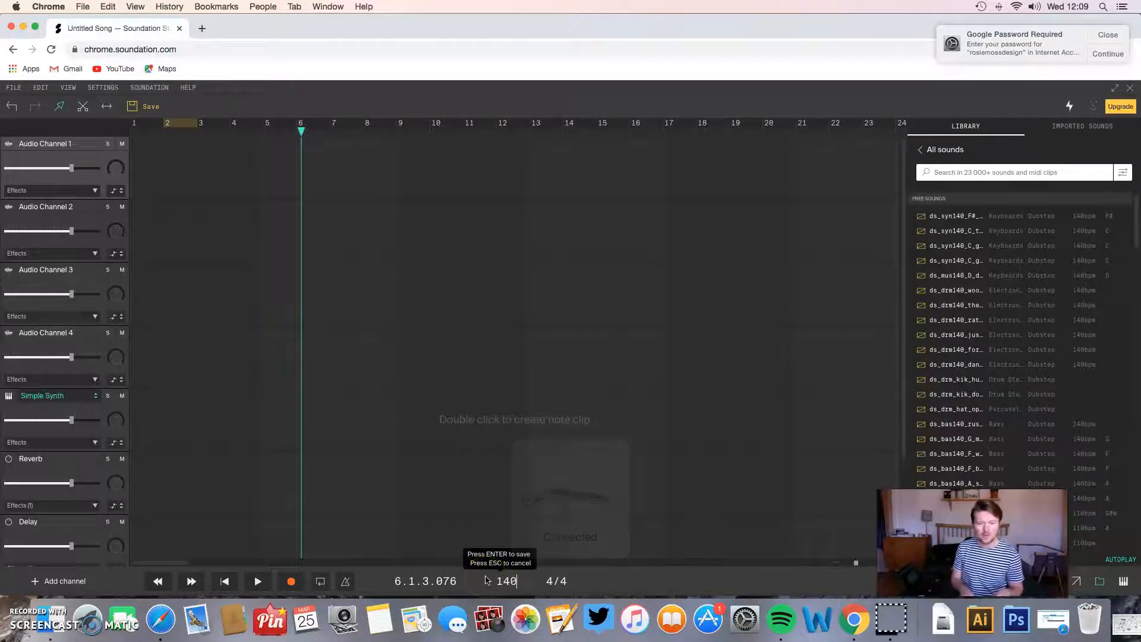
{"action": "key", "text": "Return"}
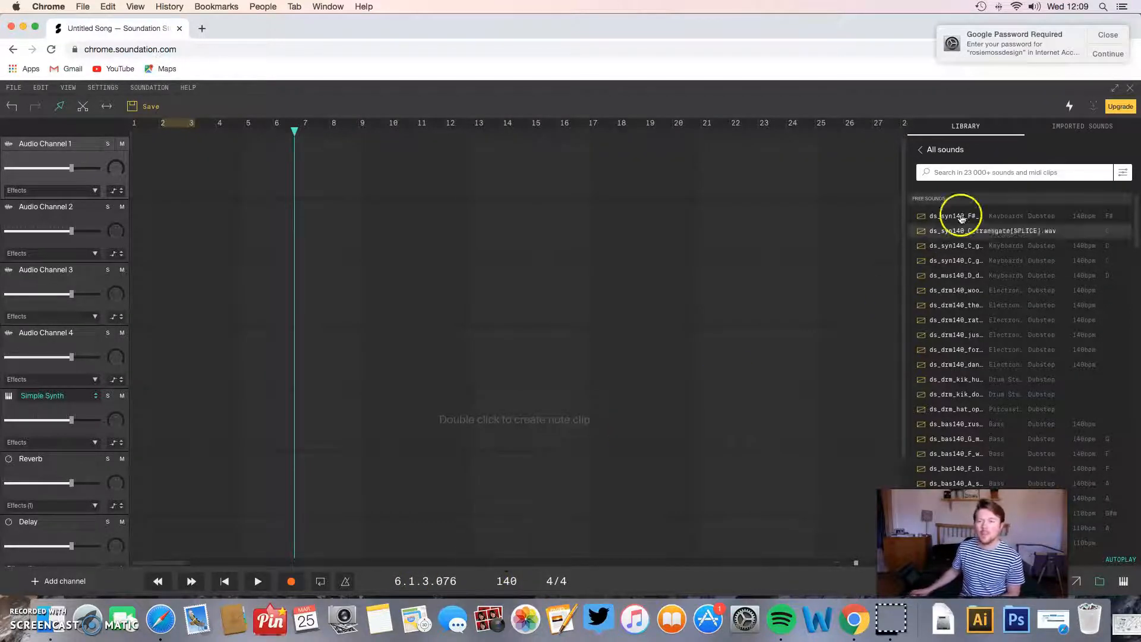
- Add the library sample ds_syn140_F#_theascent4[SPLICE].wav to Audio Channel 1, starting at bar 1
{"action": "scroll", "coordinate": [1014, 219], "scroll_direction": "down", "scroll_amount": 1}
{"action": "scroll", "coordinate": [1015, 219], "scroll_direction": "up", "scroll_amount": 1}
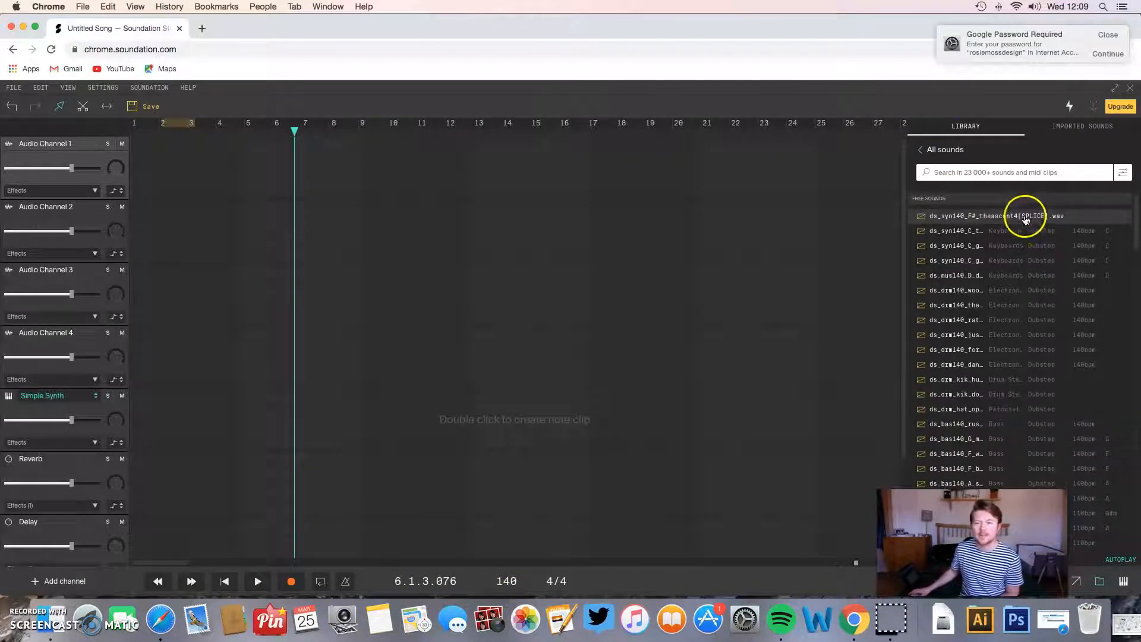
{"action": "left_click_drag", "start_coordinate": [269, 131], "coordinate": [158, 161]}
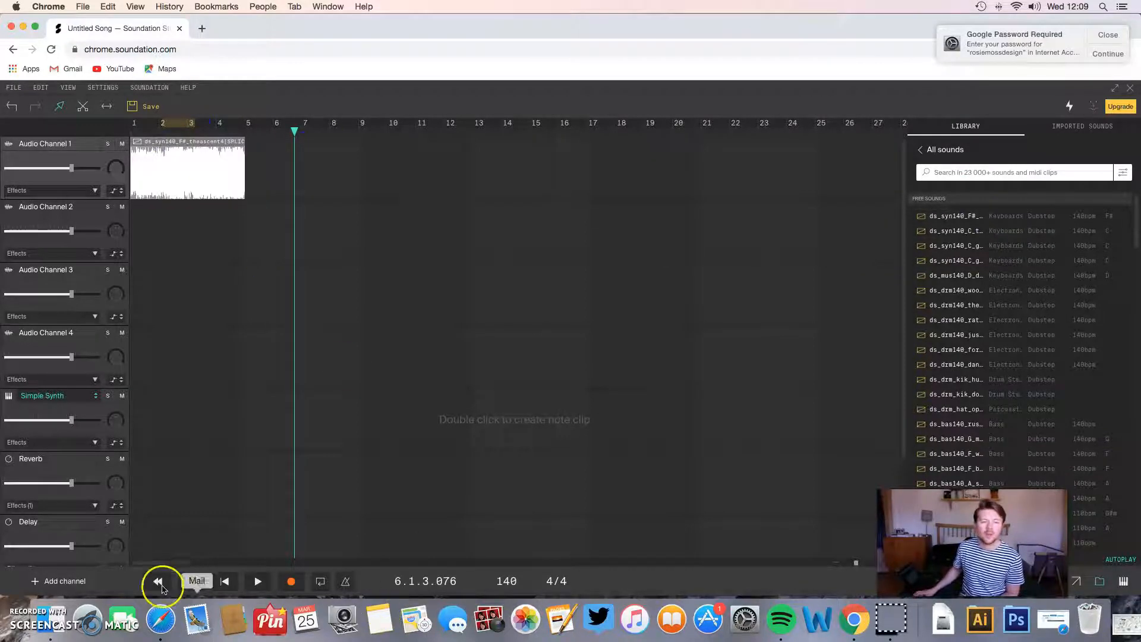
- Play the song from the beginning to hear the synth clip, and stop playback
{"action": "left_click", "coordinate": [224, 580]}
{"action": "left_click", "coordinate": [256, 582]}
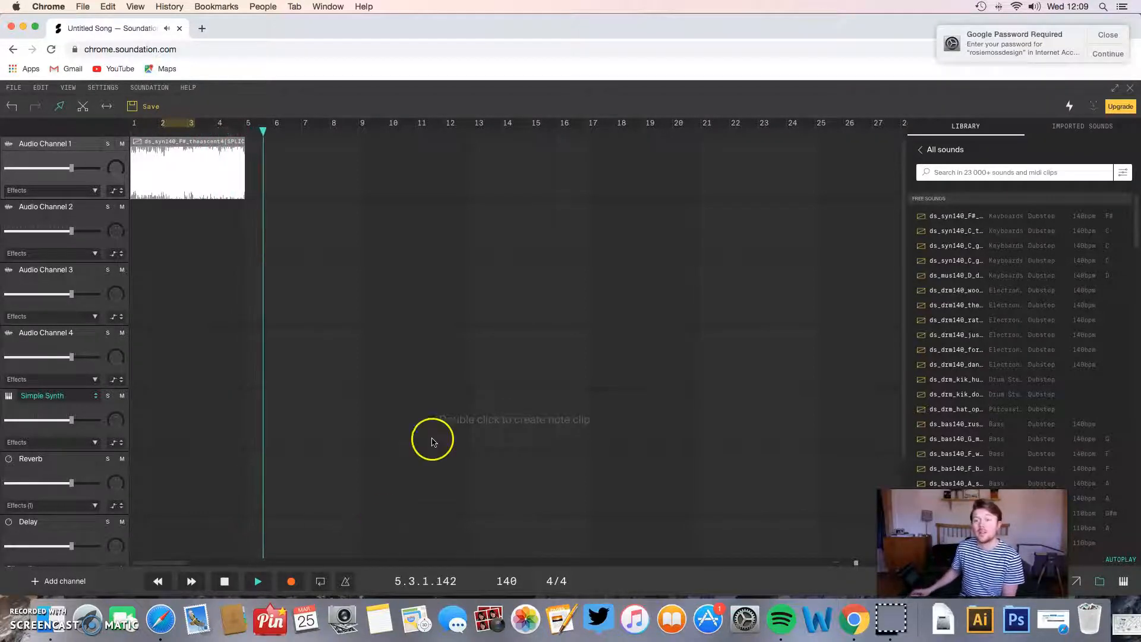
{"action": "left_click", "coordinate": [225, 582]}
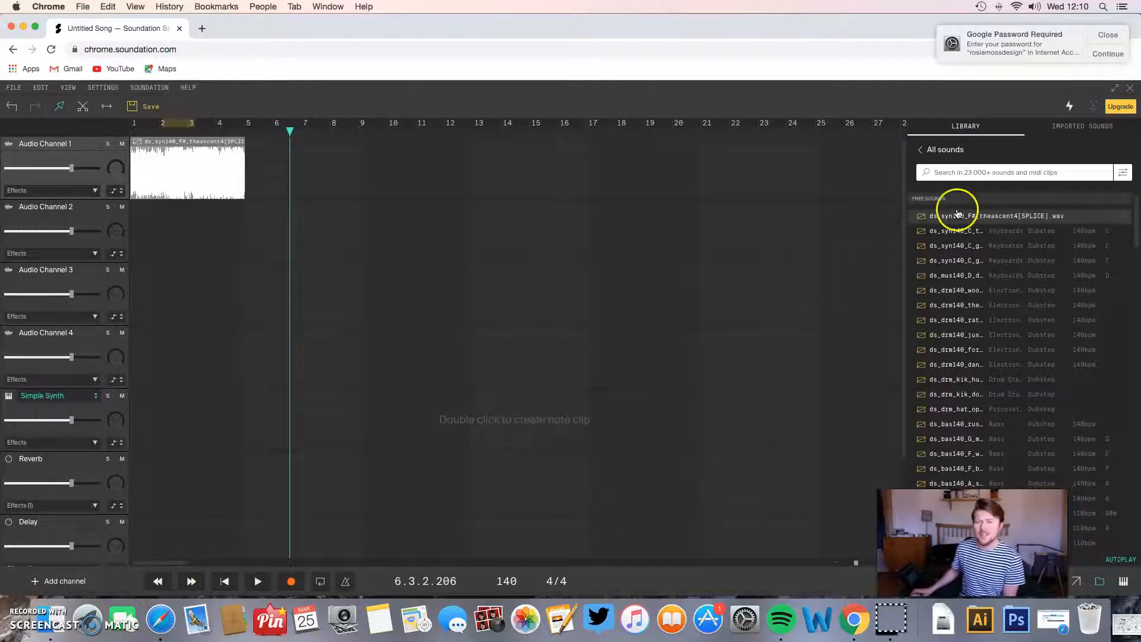
- Preview the dubstep samples and add ds_drm140_woody_ful[SPLICE].wav to Audio Channel 2, starting at bar 1
{"action": "left_click", "coordinate": [978, 232]}
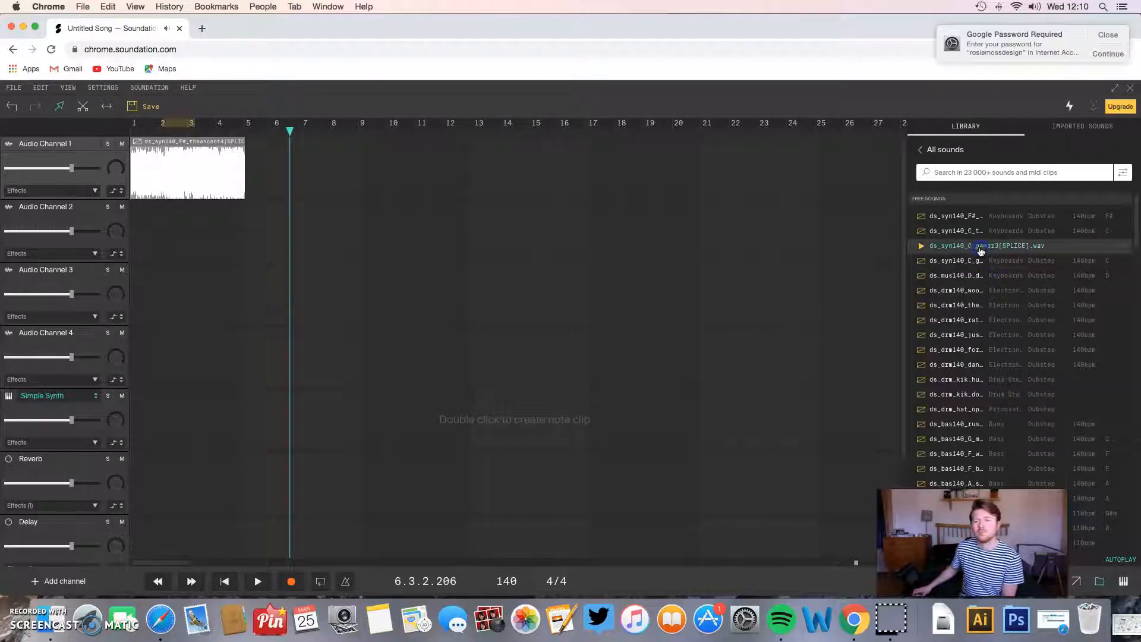
{"action": "left_click", "coordinate": [974, 261]}
{"action": "left_click", "coordinate": [969, 275]}
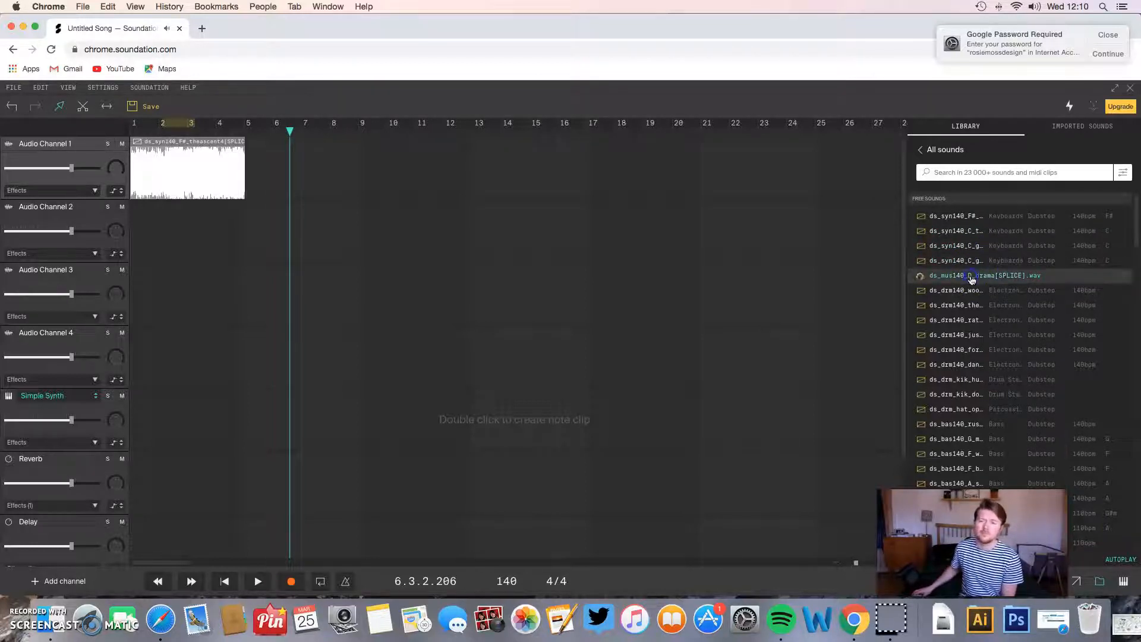
{"action": "left_click", "coordinate": [967, 291]}
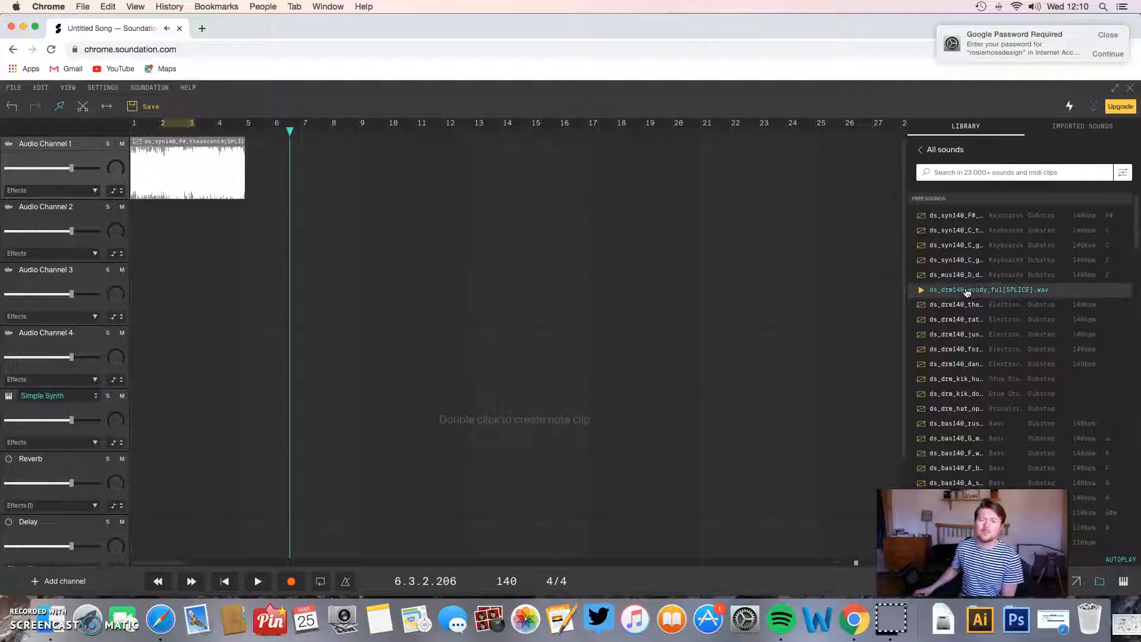
{"action": "left_click_drag", "start_coordinate": [972, 290], "coordinate": [158, 217]}
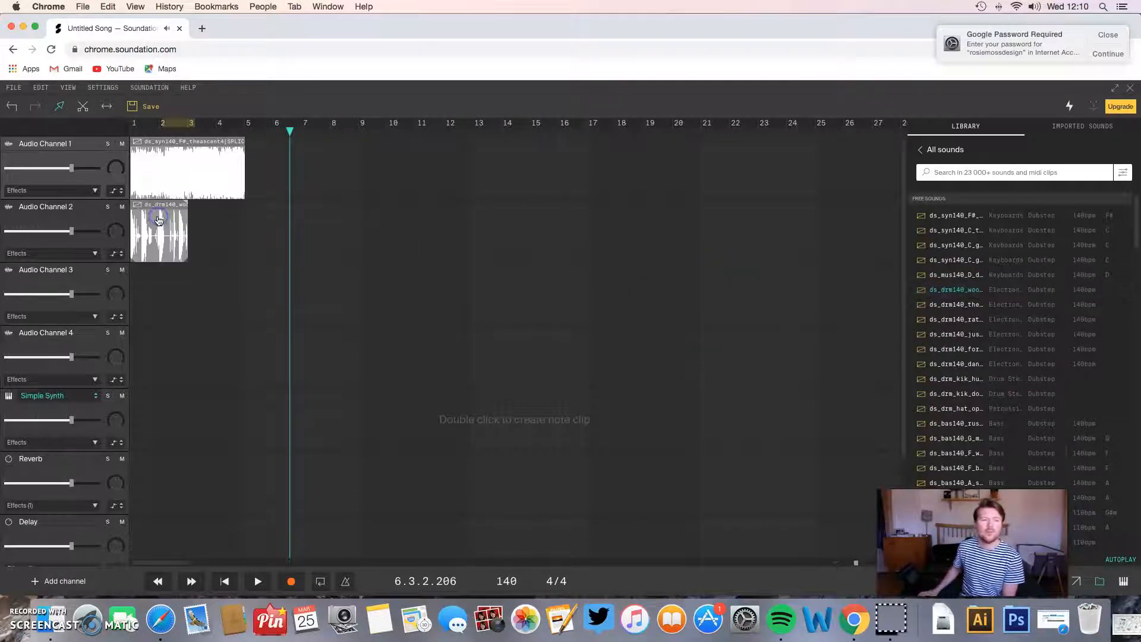
- Play the synth and drum clips together from the start of the song, and stop playback
{"action": "left_click", "coordinate": [224, 579]}
{"action": "left_click", "coordinate": [254, 581]}
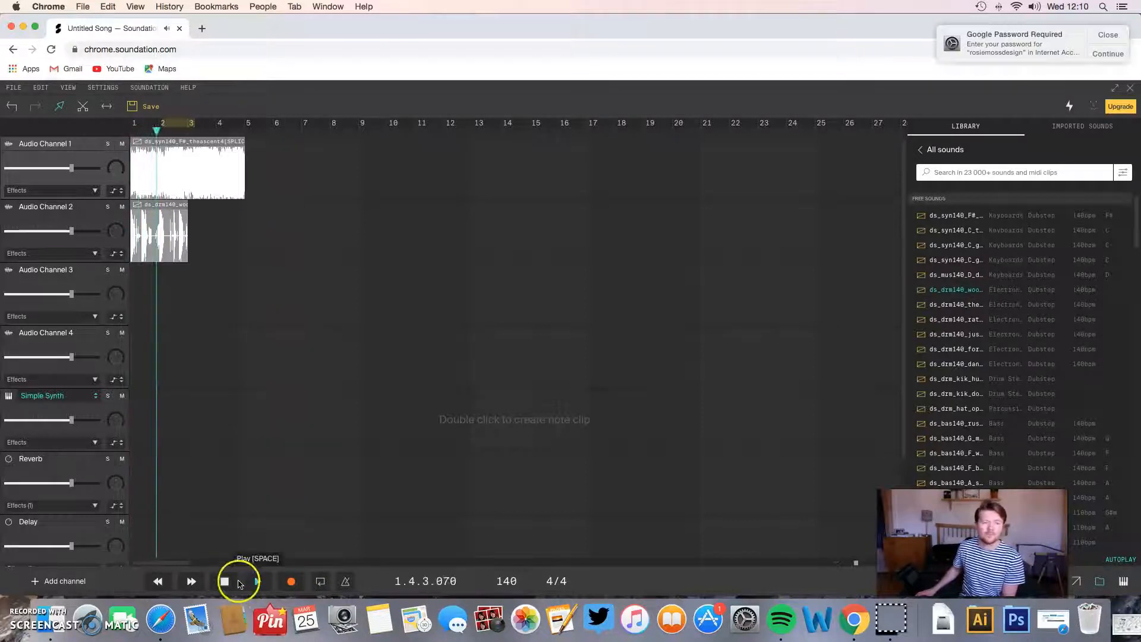
{"action": "left_click", "coordinate": [225, 582]}
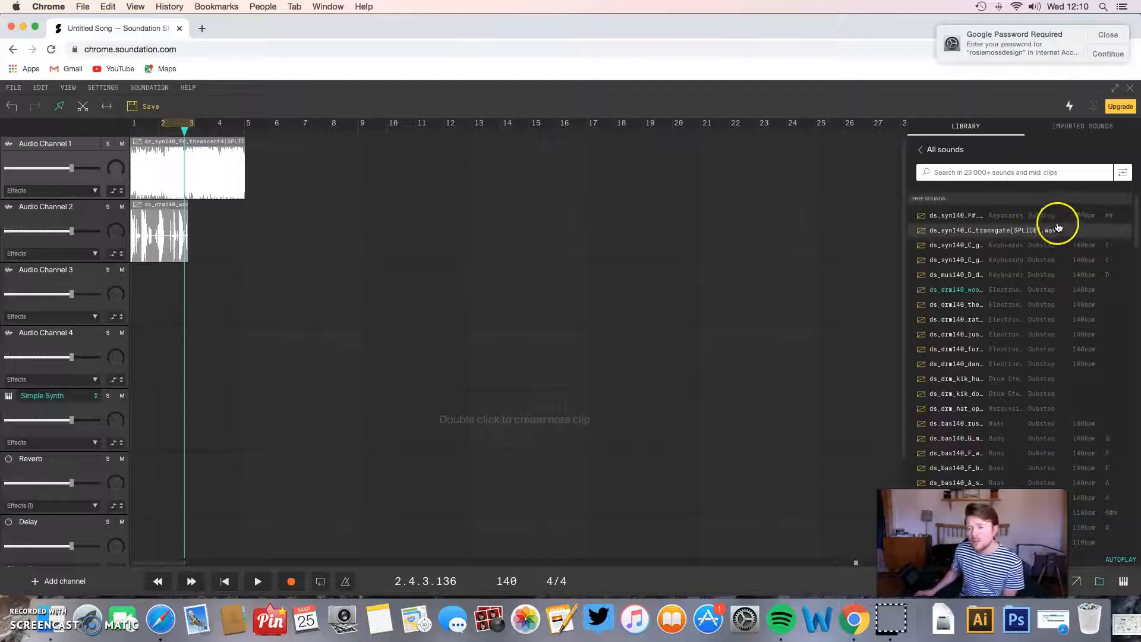
- Preview the vocal samples and add hn_vox125_eye_Em[SPLICE].wav to Audio Channel 3 at bar 3, time-stretched to match the song tempo
{"action": "scroll", "coordinate": [1021, 272], "scroll_direction": "down", "scroll_amount": 3}
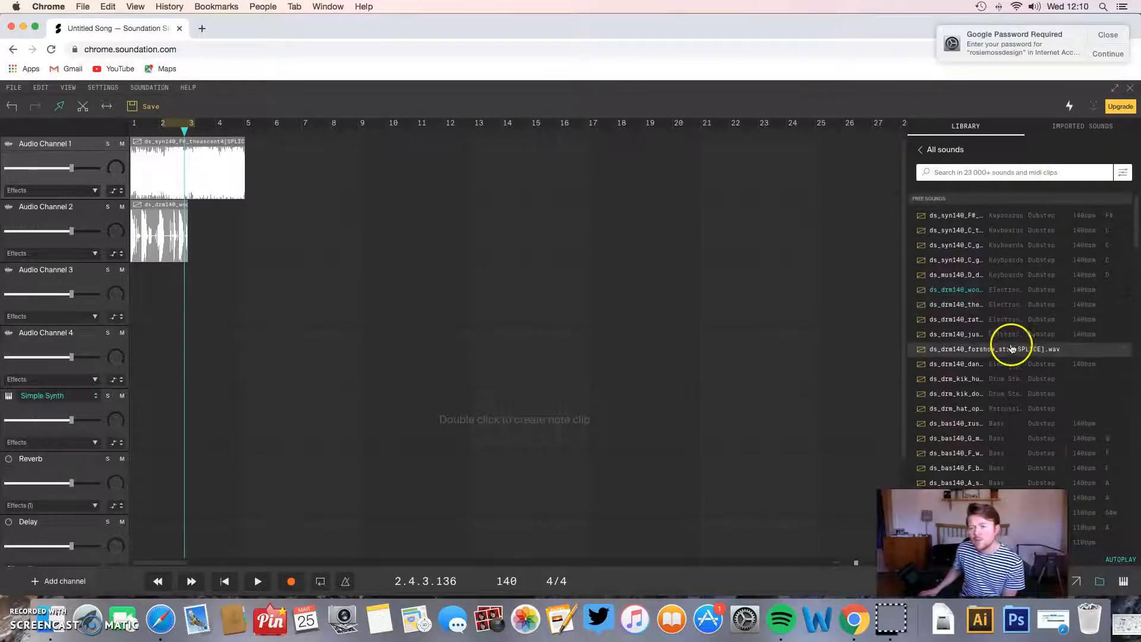
{"action": "scroll", "coordinate": [1016, 350], "scroll_direction": "down", "scroll_amount": 5}
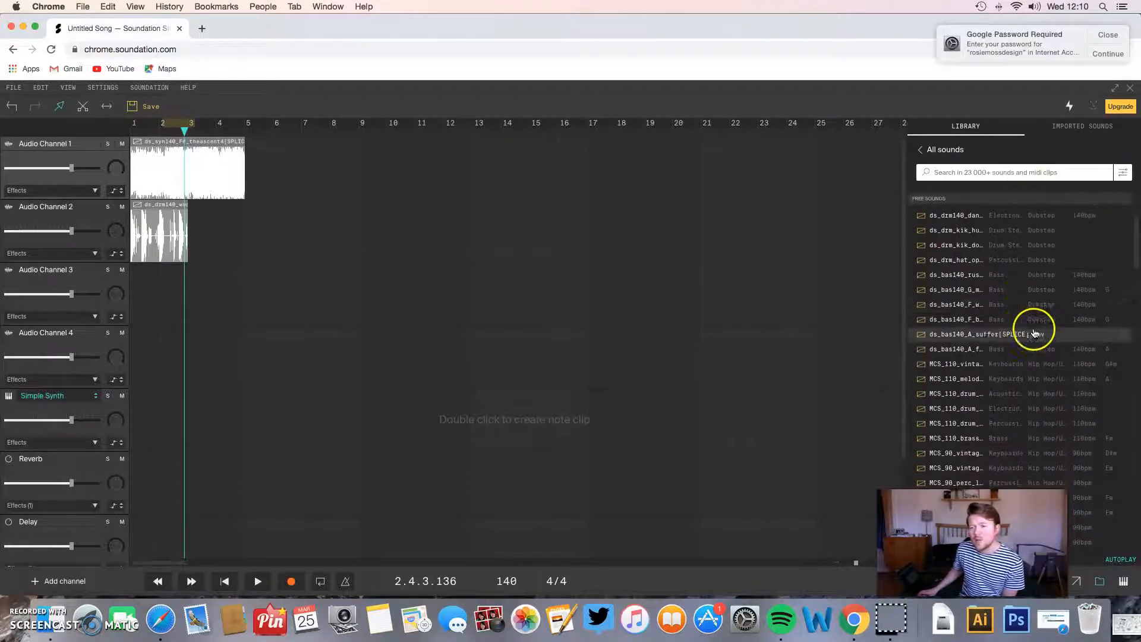
{"action": "scroll", "coordinate": [1038, 303], "scroll_direction": "down", "scroll_amount": 6}
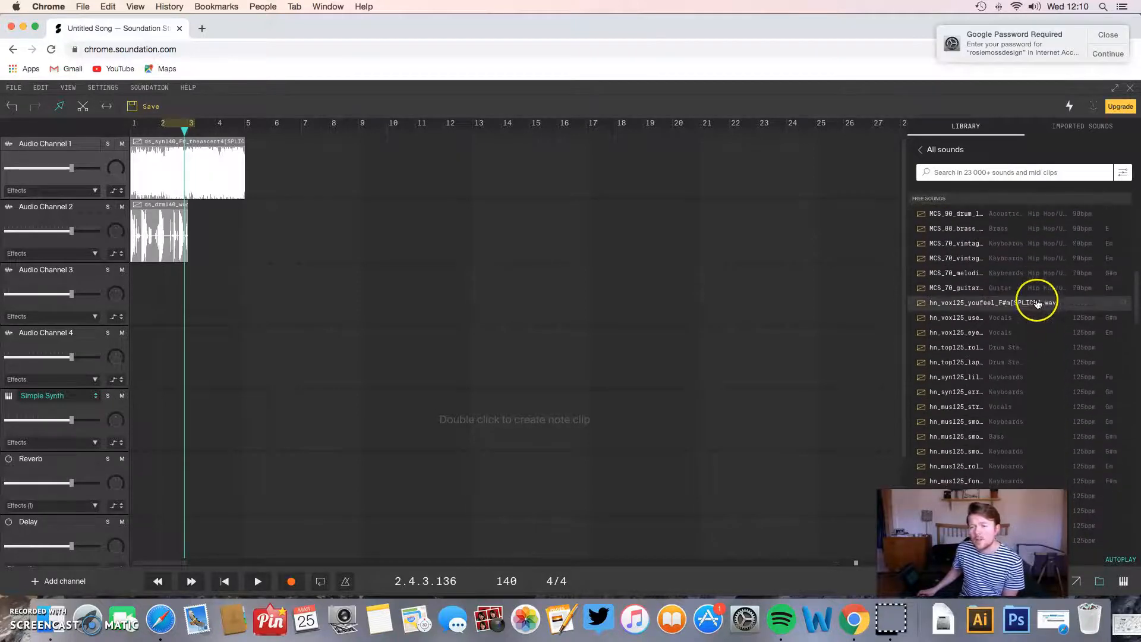
{"action": "left_click", "coordinate": [1016, 311]}
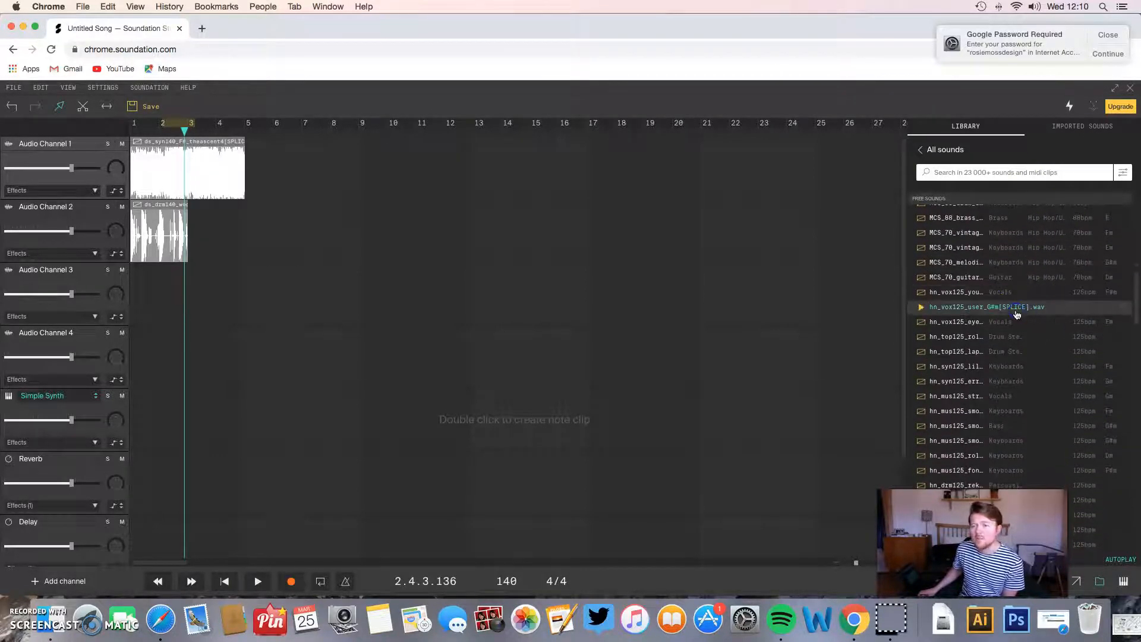
{"action": "left_click", "coordinate": [1006, 325]}
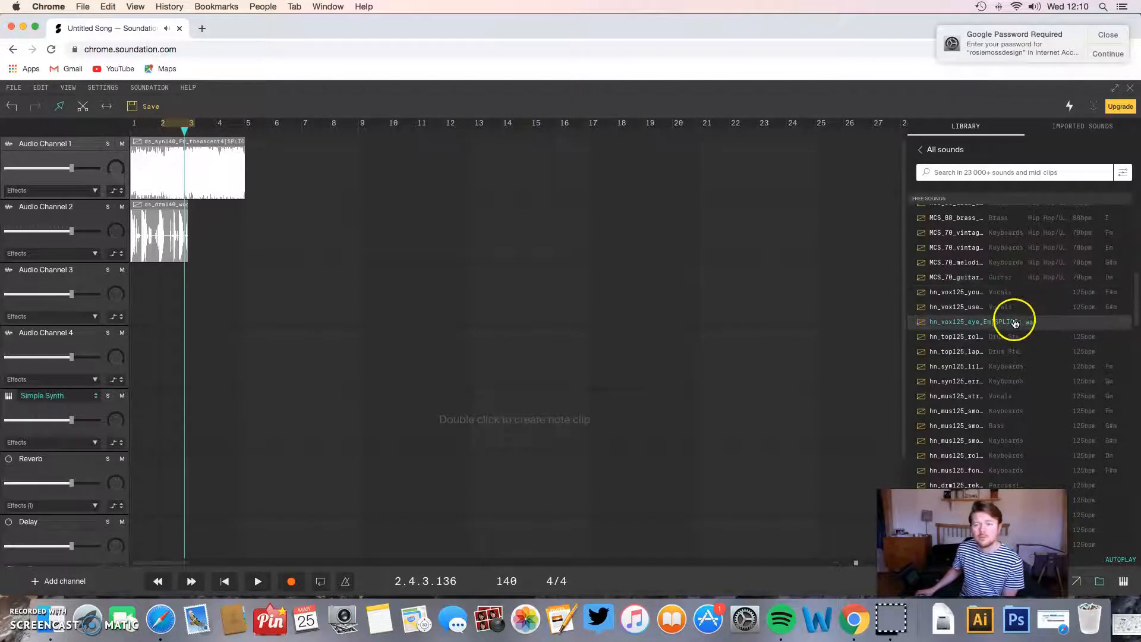
{"action": "left_click_drag", "start_coordinate": [905, 327], "coordinate": [217, 274]}
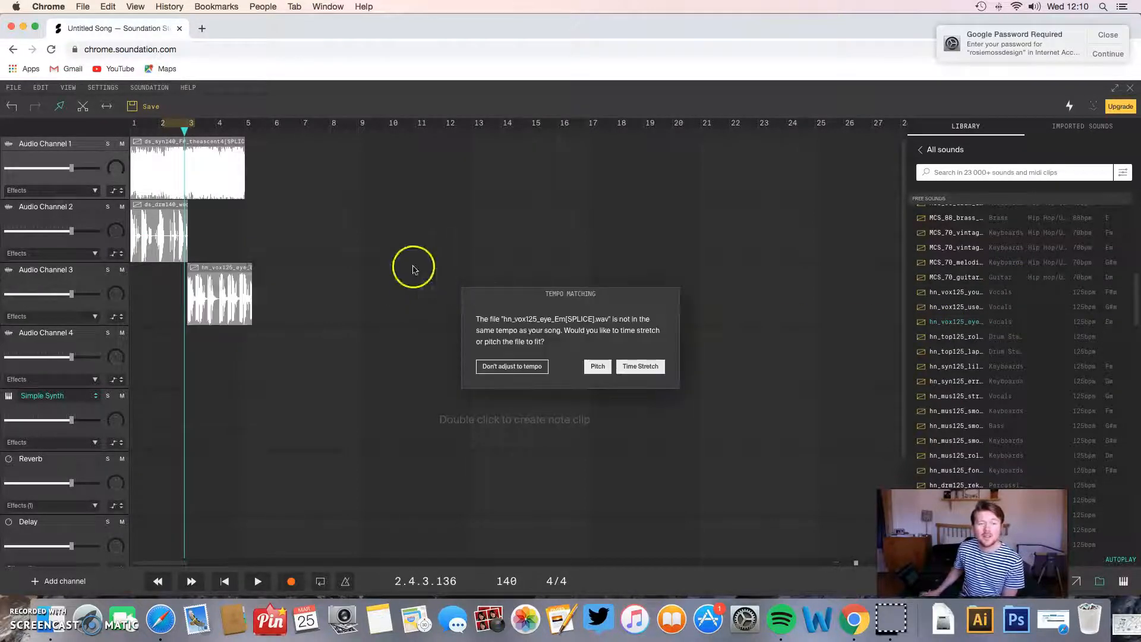
{"action": "left_click", "coordinate": [643, 368]}
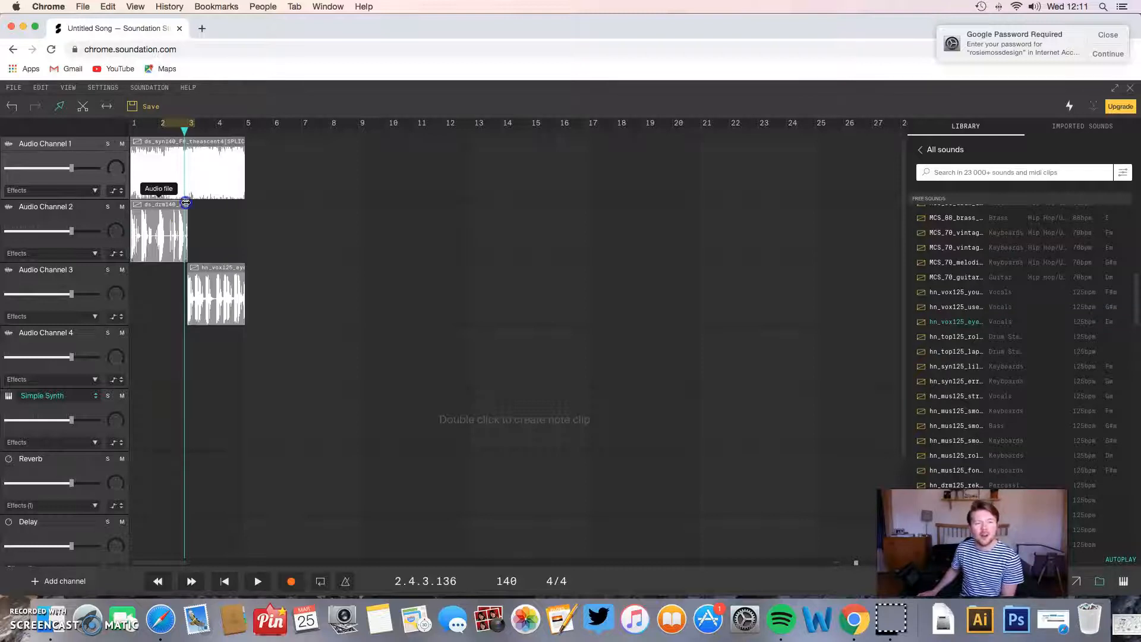
- Extend the drum clip on Audio Channel 2 to the start of bar 5, and slightly lower Audio Channel 3's volume
{"action": "left_click_drag", "start_coordinate": [186, 202], "coordinate": [204, 205]}
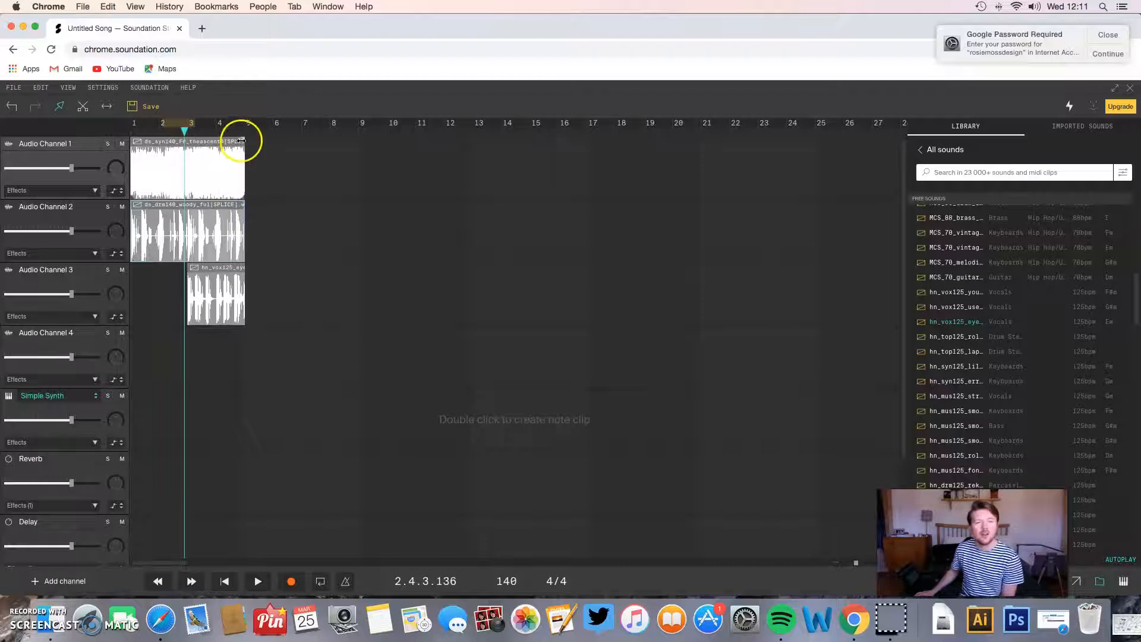
{"action": "left_click_drag", "start_coordinate": [242, 139], "coordinate": [240, 182]}
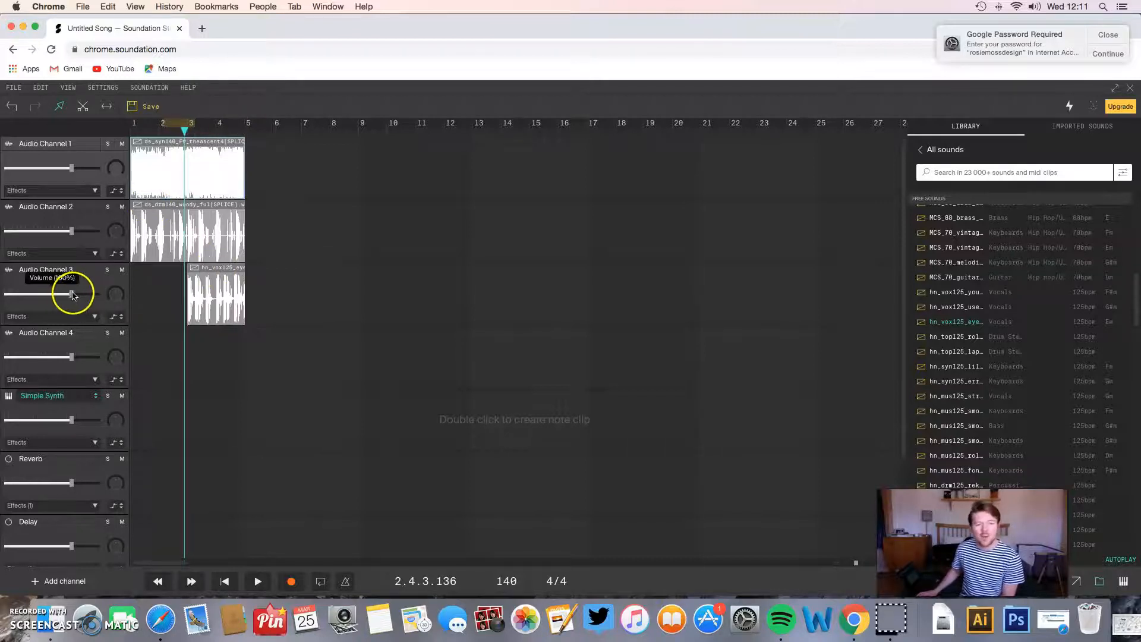
{"action": "left_click_drag", "start_coordinate": [72, 295], "coordinate": [63, 297]}
- Look at the automation options of Audio Channel 3, and open its effects list
{"action": "left_click", "coordinate": [114, 319]}
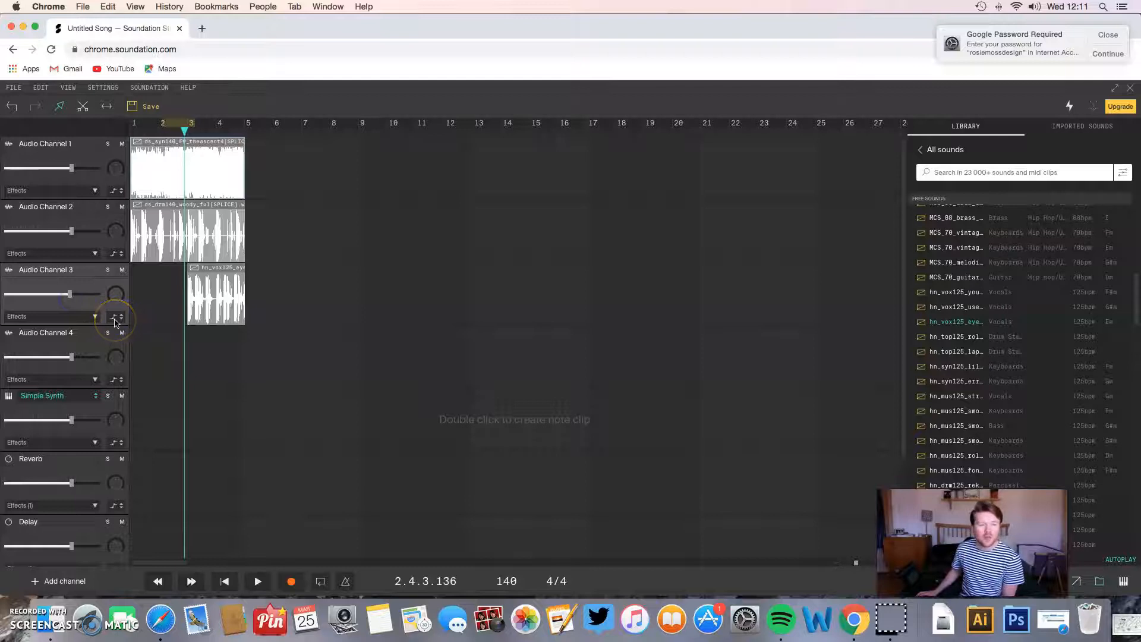
{"action": "left_click", "coordinate": [116, 321]}
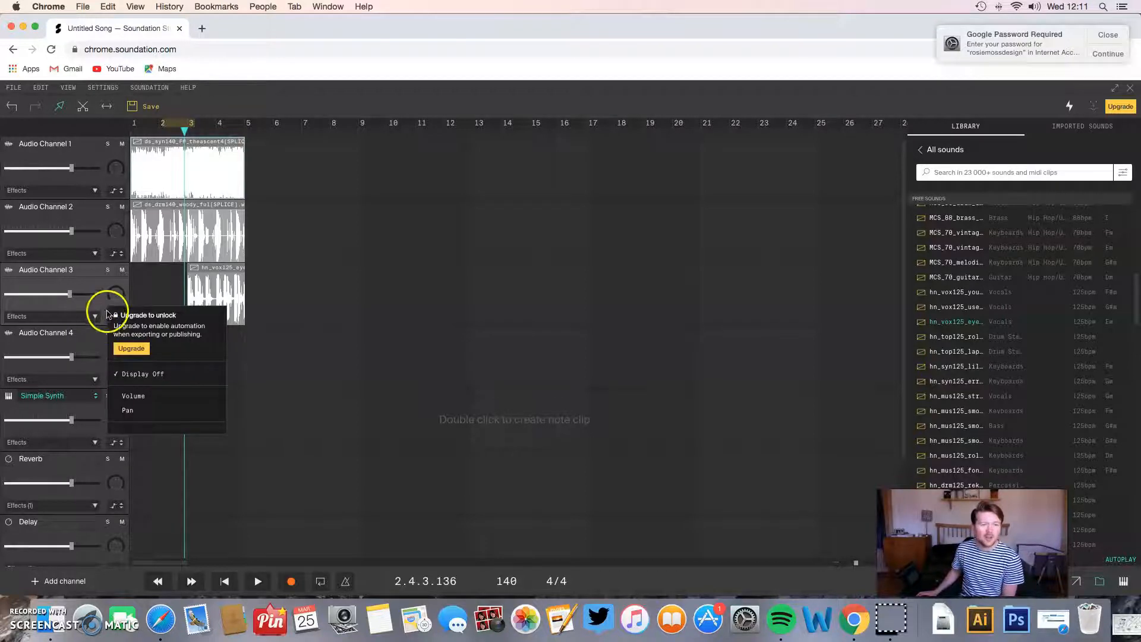
{"action": "left_click", "coordinate": [145, 302]}
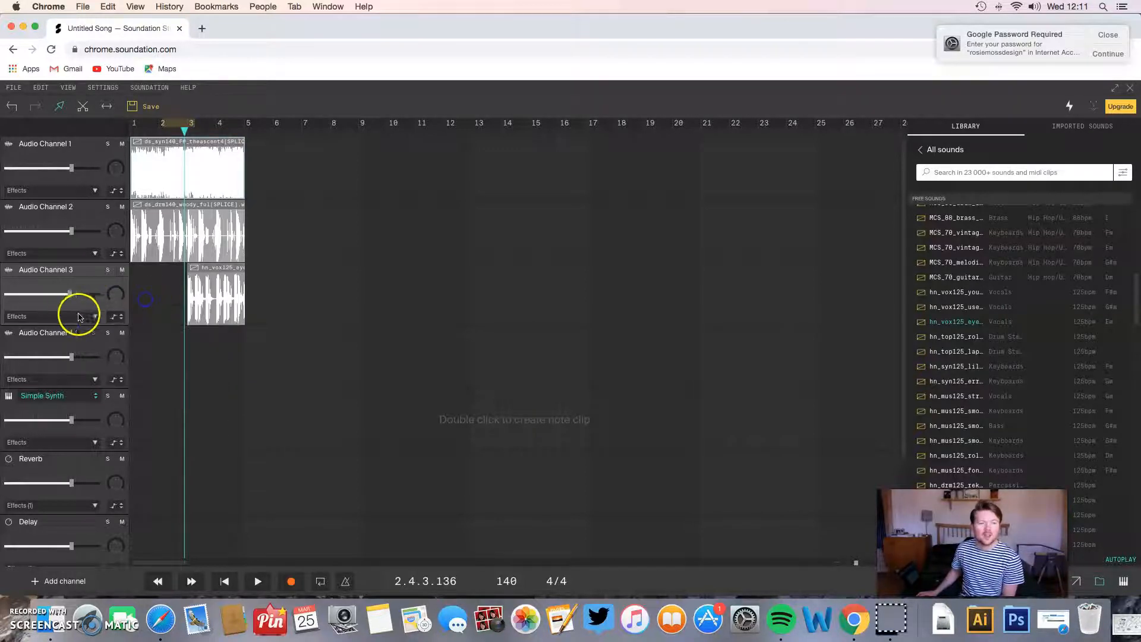
{"action": "left_click", "coordinate": [96, 318]}
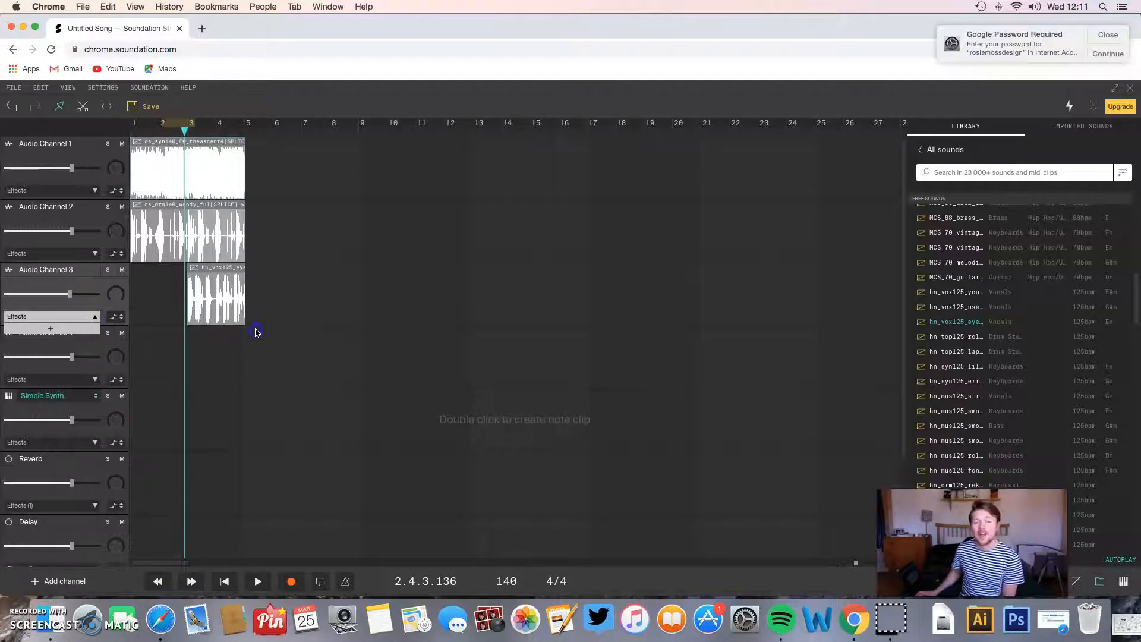
- Play the song from the beginning to hear the synth, drum and vocal clips together, and stop playback
{"action": "left_click", "coordinate": [224, 581]}
{"action": "left_click", "coordinate": [257, 581]}
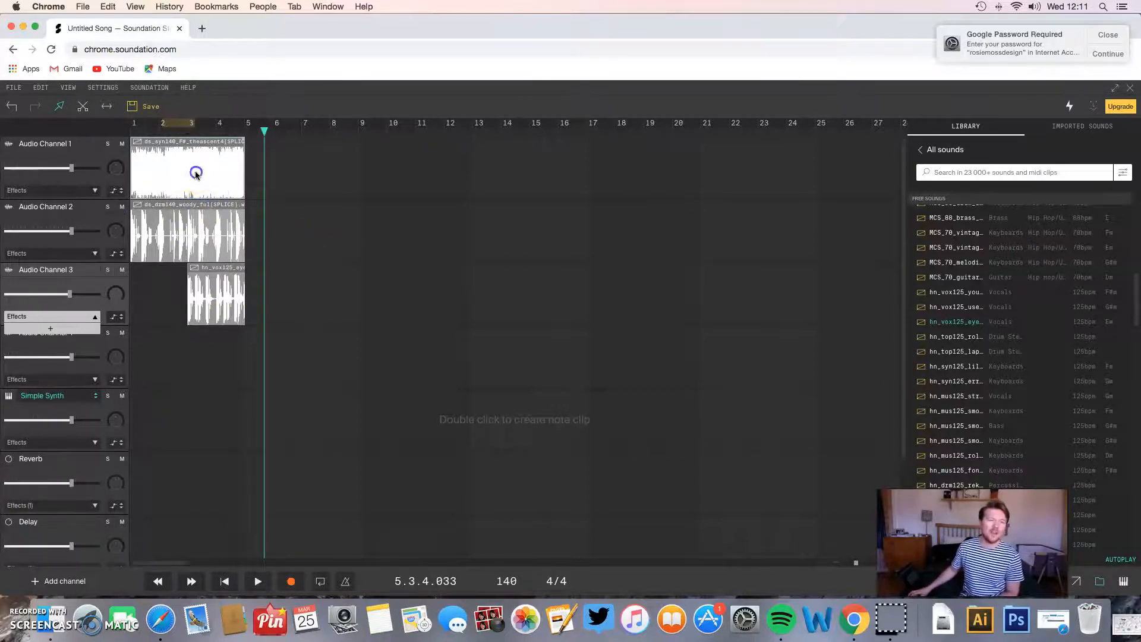
- Try to copy the synth clip on Audio Channel 1, and move the playhead to the clip's end at bar 5
{"action": "left_click", "coordinate": [44, 91]}
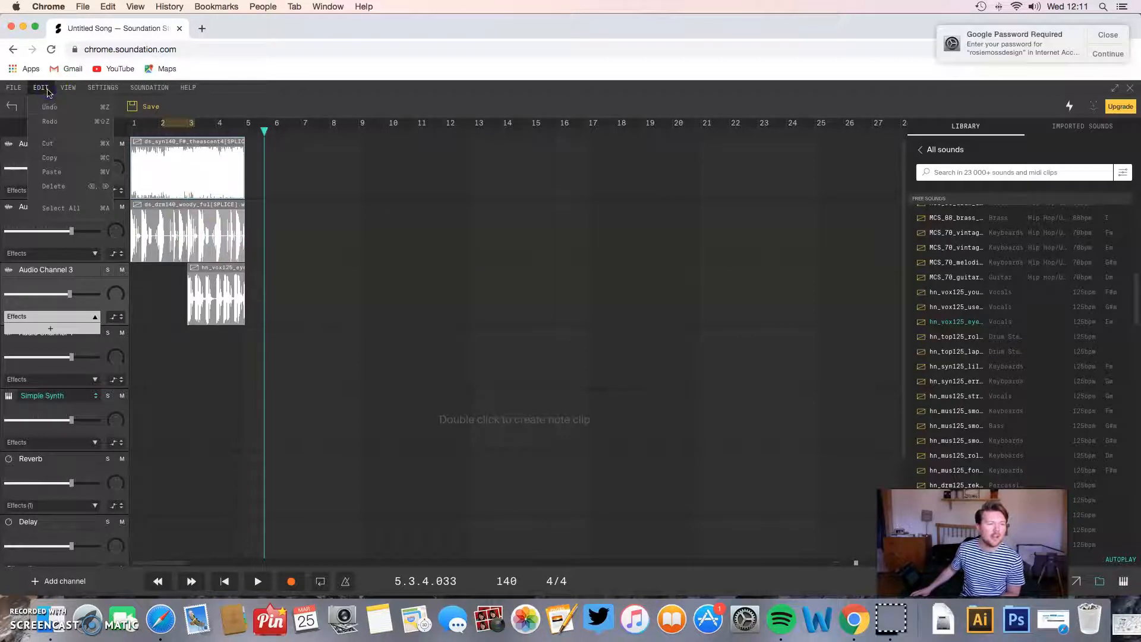
{"action": "left_click", "coordinate": [76, 156]}
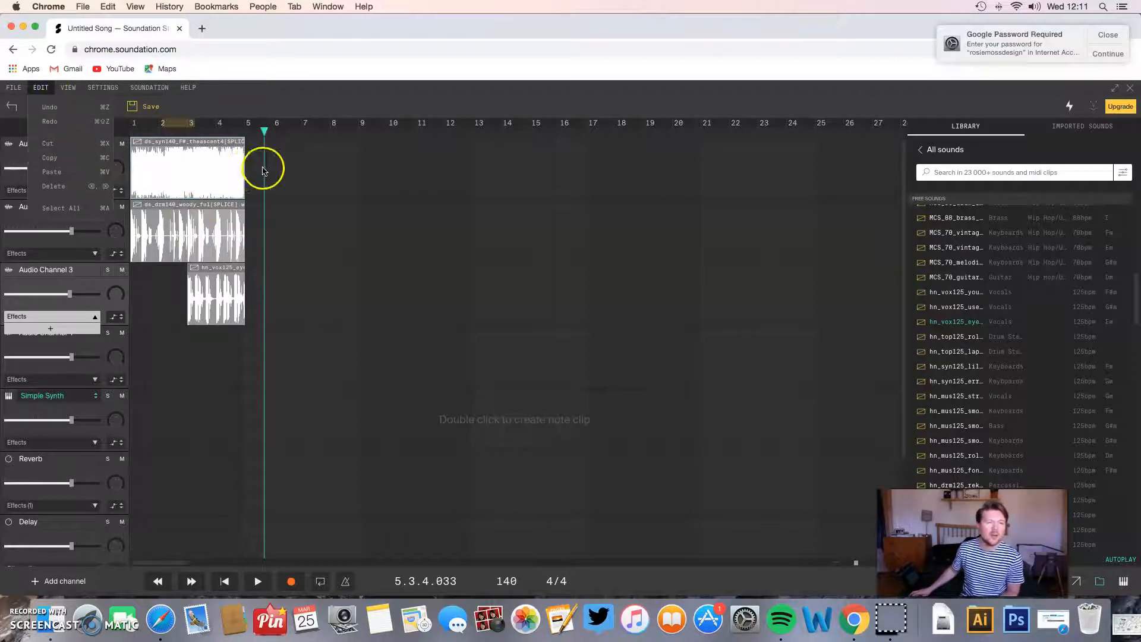
{"action": "left_click_drag", "start_coordinate": [265, 129], "coordinate": [249, 140]}
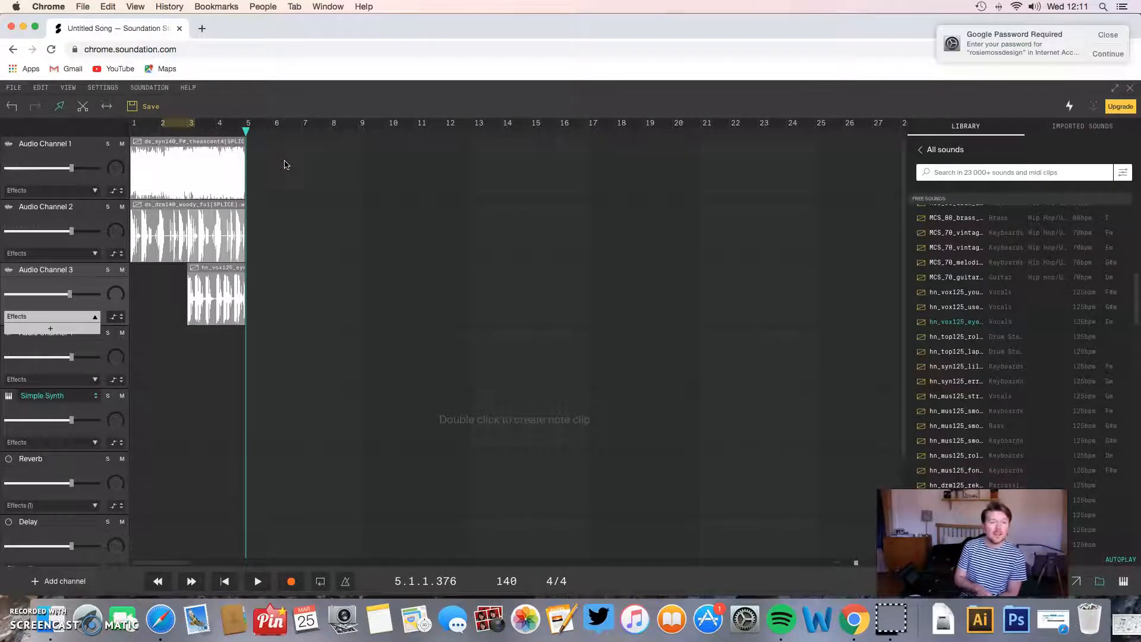
{"action": "left_click", "coordinate": [265, 203]}
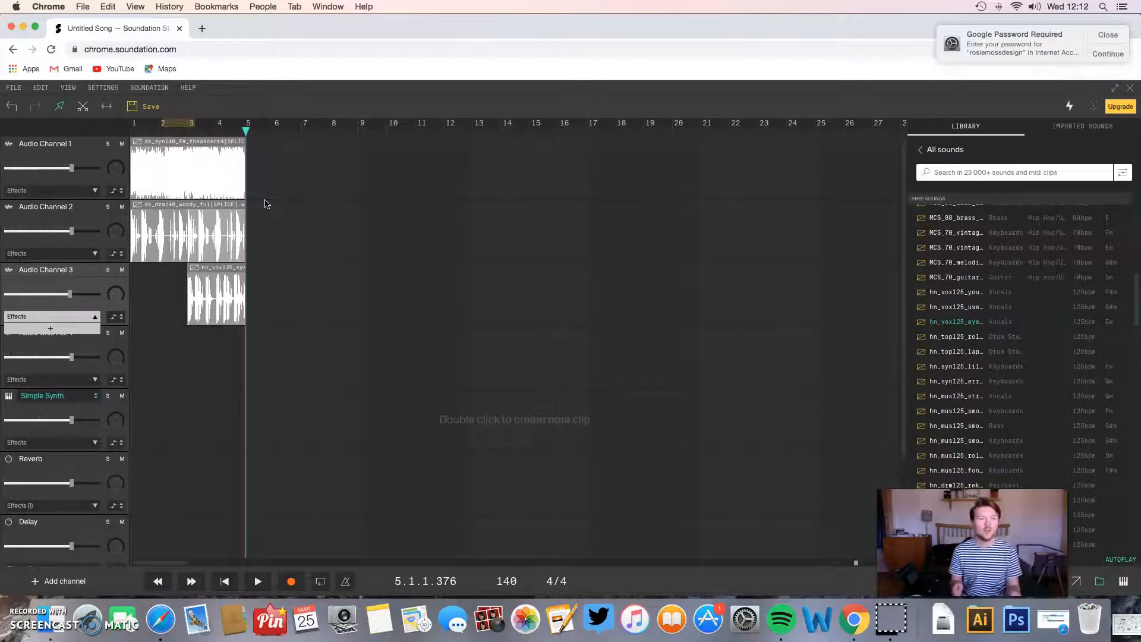
{"action": "key", "text": "F12"}
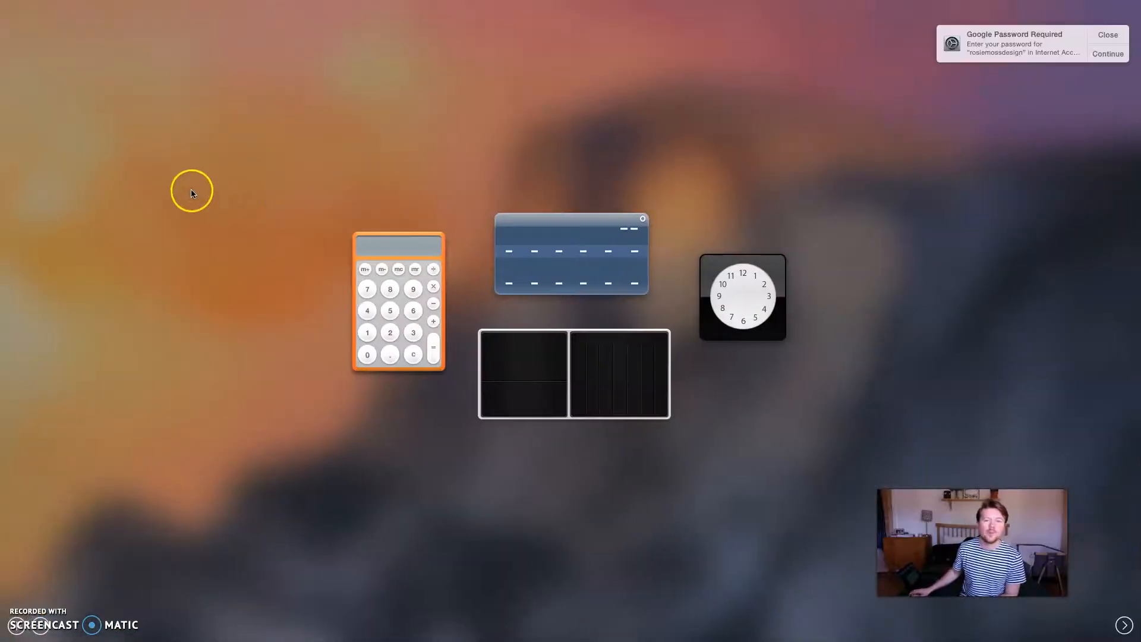
{"action": "left_click", "coordinate": [1124, 622]}
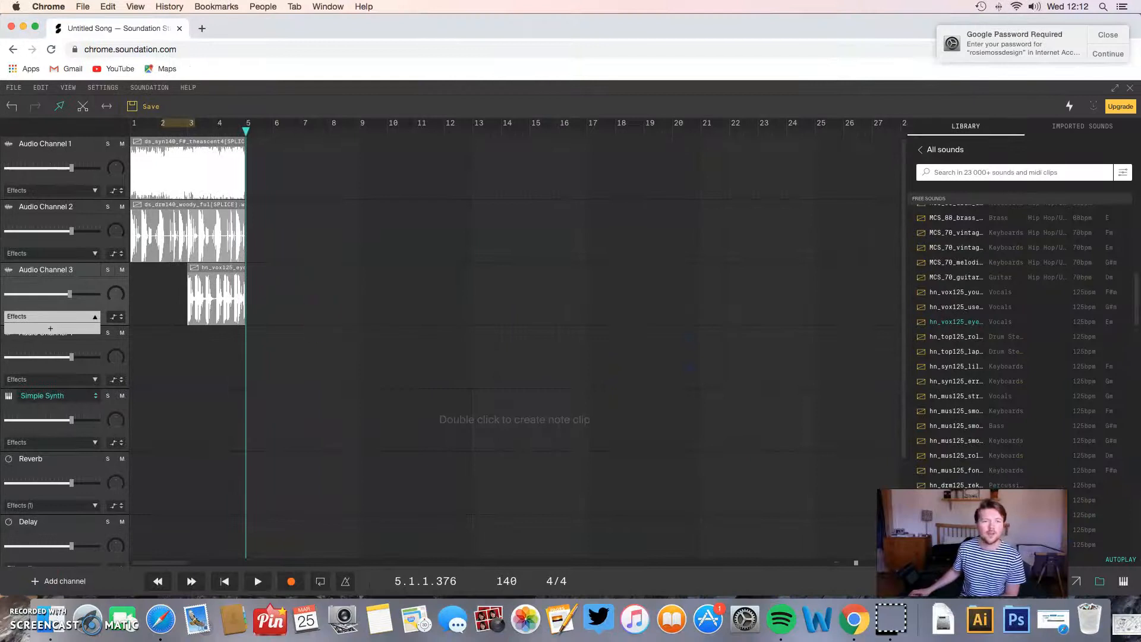
{"action": "left_click", "coordinate": [41, 88]}
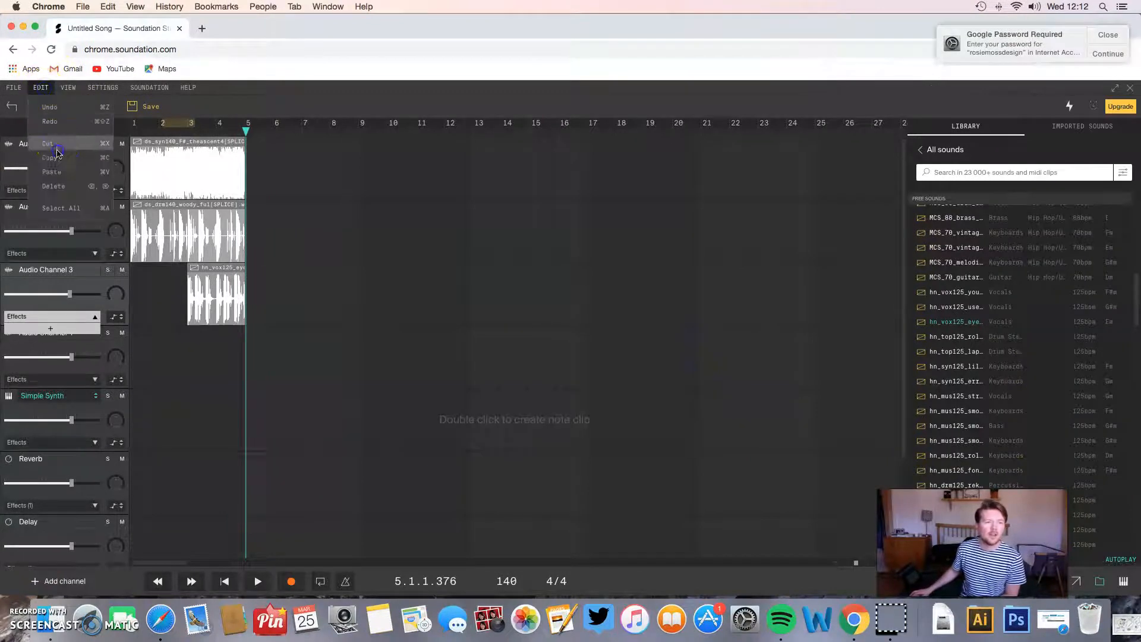
{"action": "left_click", "coordinate": [65, 90]}
{"action": "left_click", "coordinate": [64, 89]}
{"action": "left_click", "coordinate": [45, 86]}
{"action": "left_click", "coordinate": [45, 86]}
{"action": "left_click", "coordinate": [54, 173]}
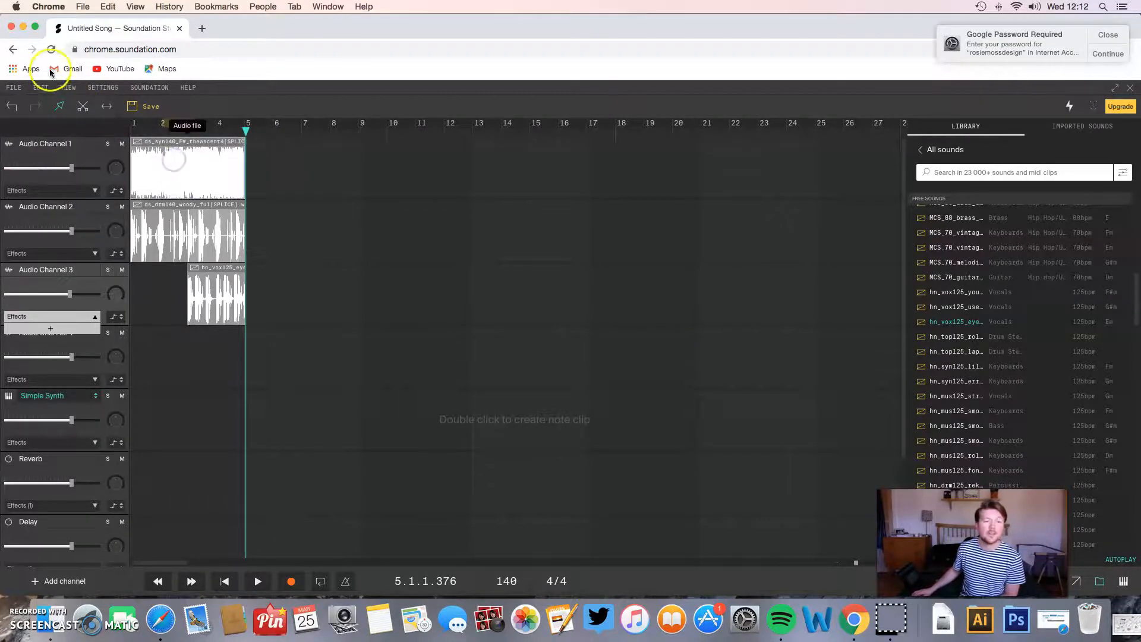
- Copy the synth clip on Audio Channel 1 and paste the duplicate at the playhead at bar 5
{"action": "left_click", "coordinate": [41, 88]}
{"action": "left_click", "coordinate": [54, 159]}
{"action": "left_click", "coordinate": [43, 86]}
{"action": "left_click", "coordinate": [47, 172]}
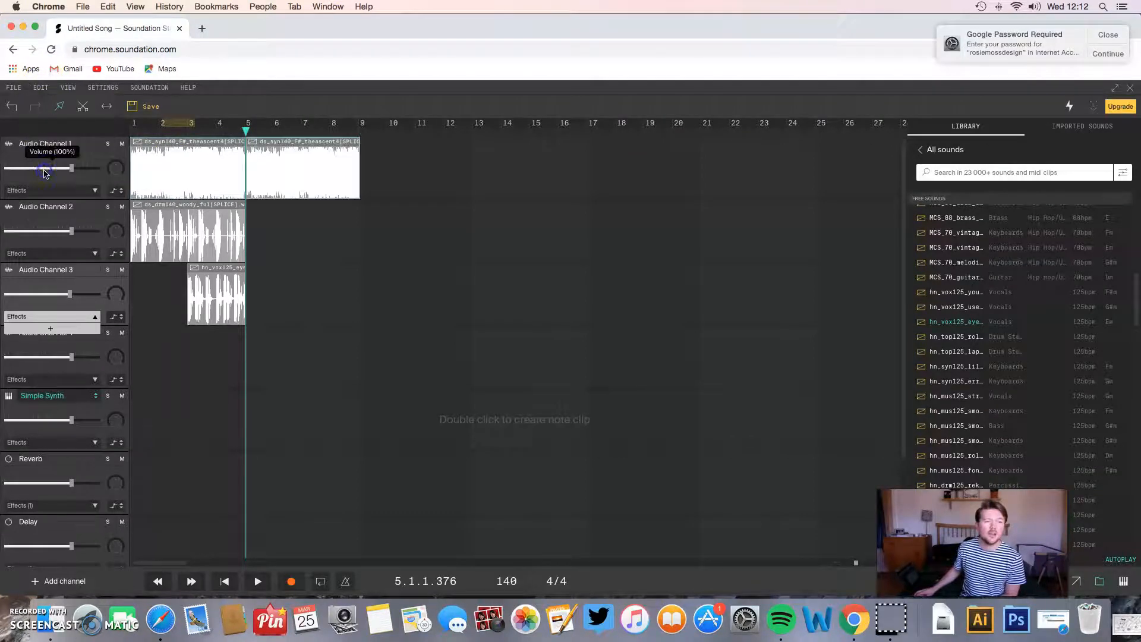
{"action": "left_click", "coordinate": [327, 218]}
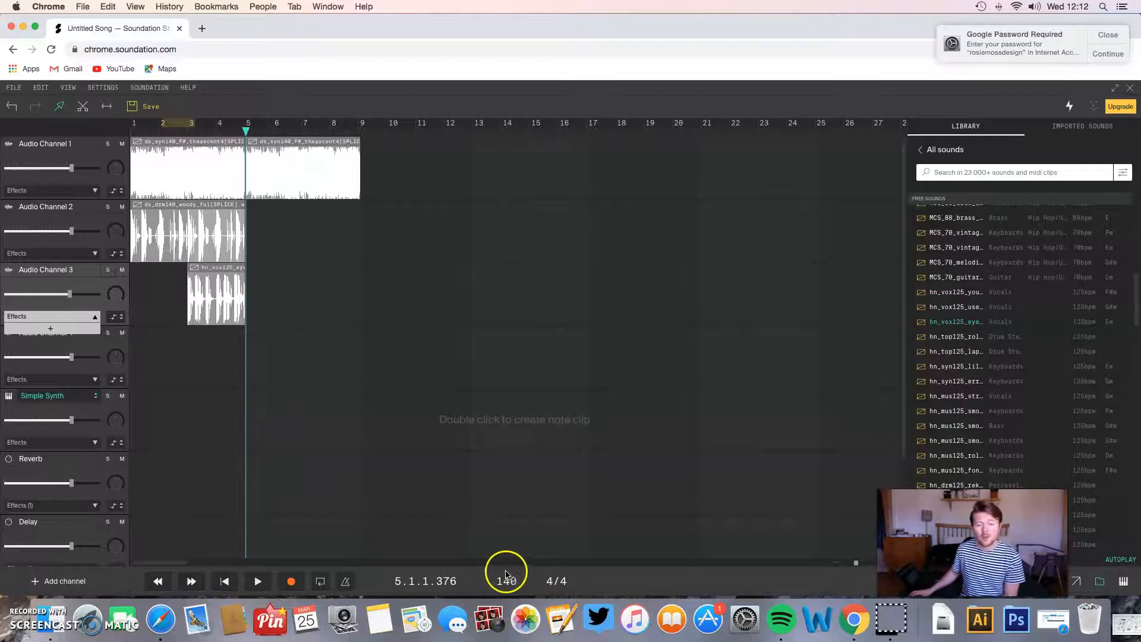
- Add the vocal sample hn_vox125_user_G#m[SPLICE].wav to Audio Channel 4, time-stretched to the song tempo and starting at bar 5
{"action": "scroll", "coordinate": [1063, 249], "scroll_direction": "up", "scroll_amount": 10}
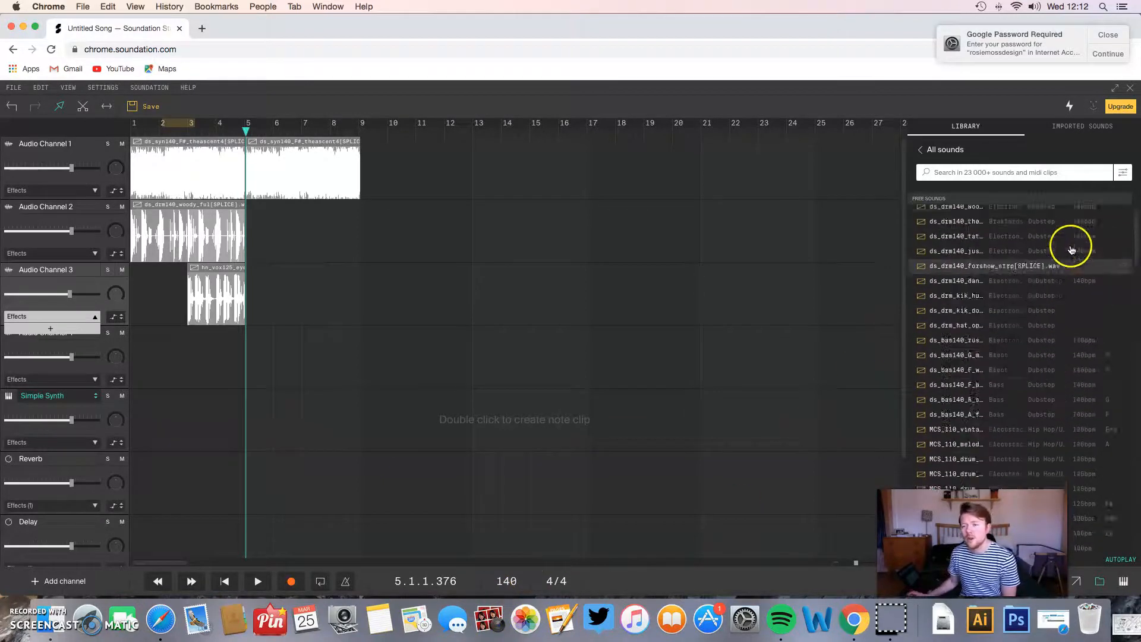
{"action": "scroll", "coordinate": [1074, 269], "scroll_direction": "up", "scroll_amount": 3}
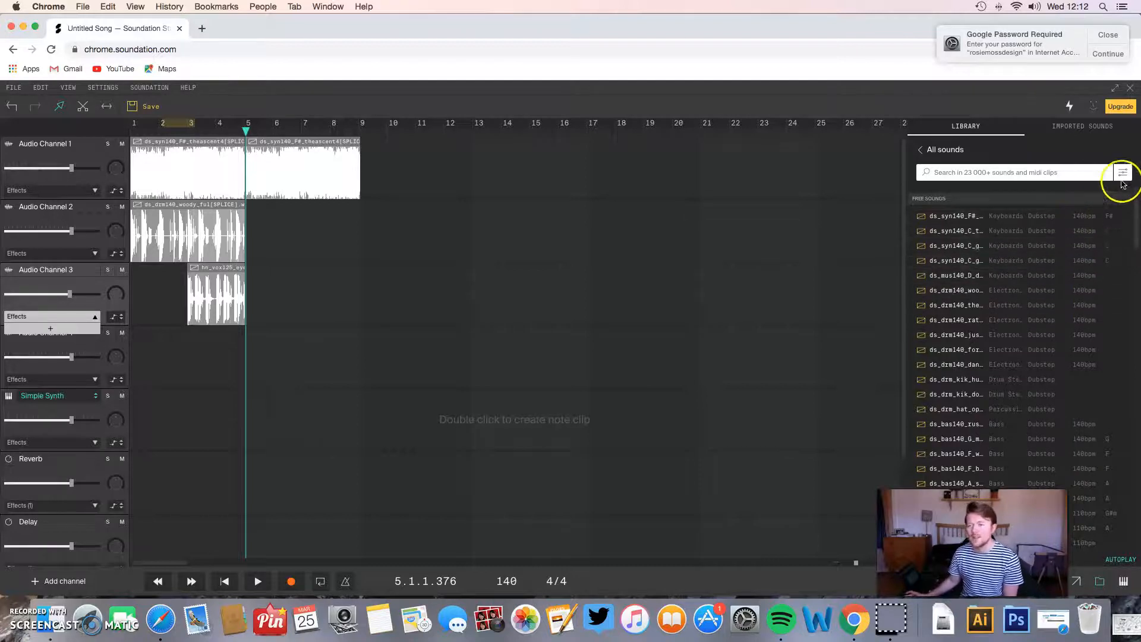
{"action": "scroll", "coordinate": [1049, 319], "scroll_direction": "down", "scroll_amount": 8}
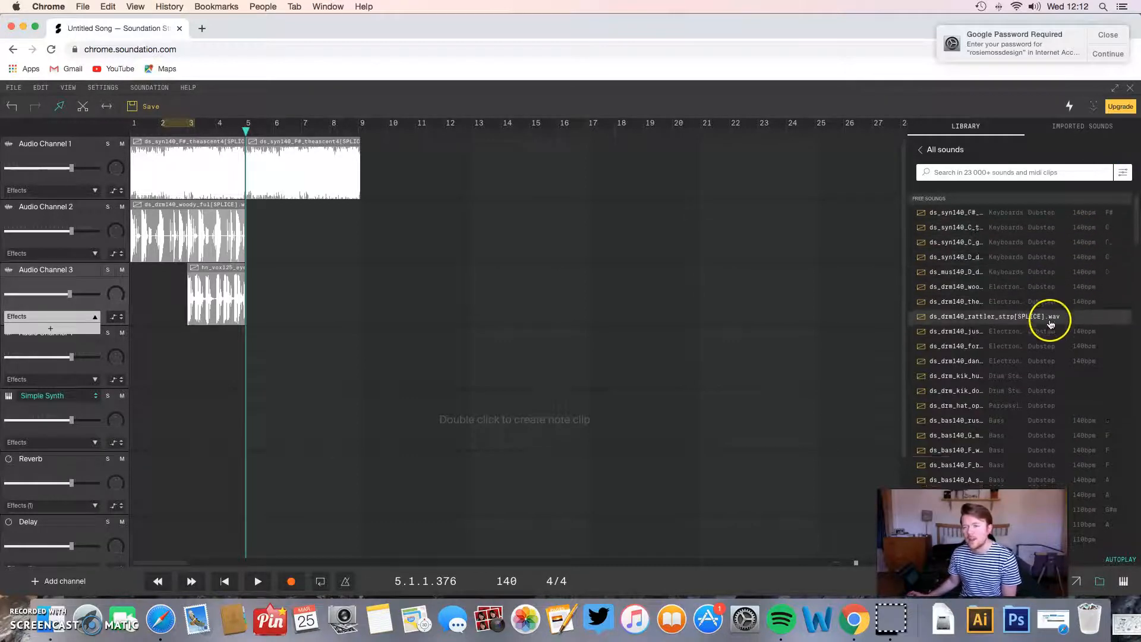
{"action": "scroll", "coordinate": [1049, 323], "scroll_direction": "down", "scroll_amount": 6}
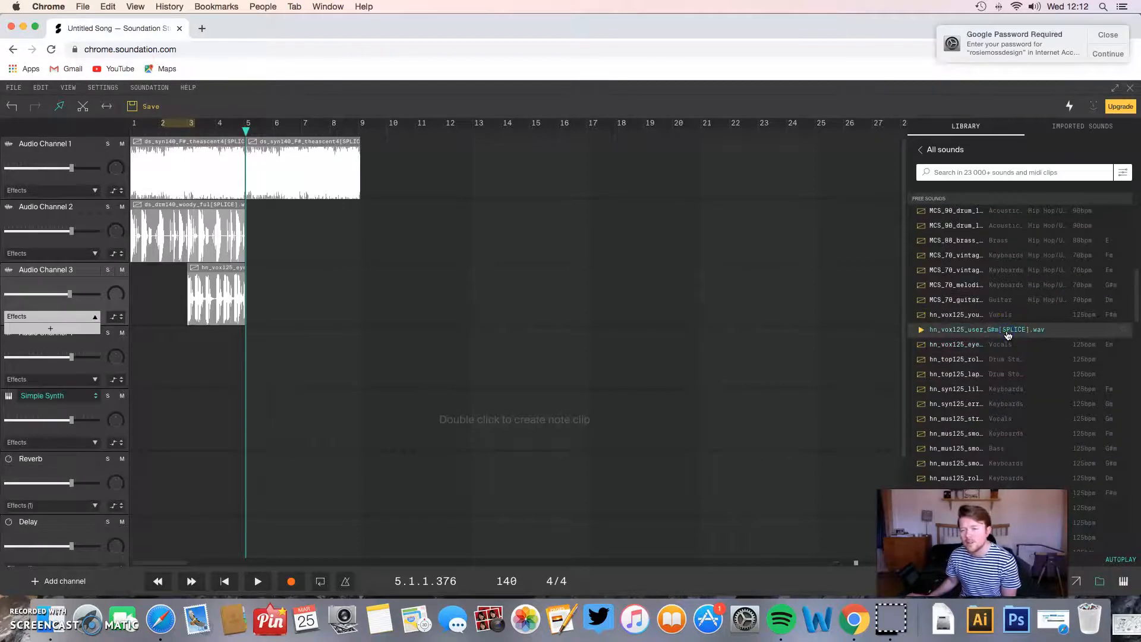
{"action": "left_click_drag", "start_coordinate": [872, 354], "coordinate": [370, 361]}
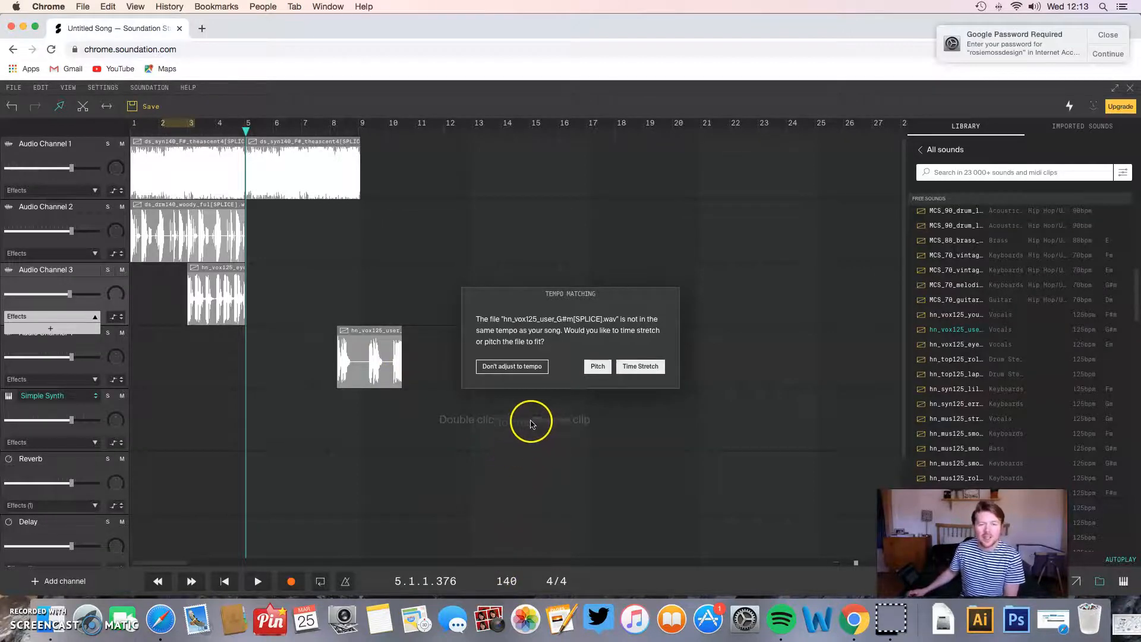
{"action": "left_click", "coordinate": [652, 368]}
{"action": "left_click_drag", "start_coordinate": [363, 376], "coordinate": [272, 375]}
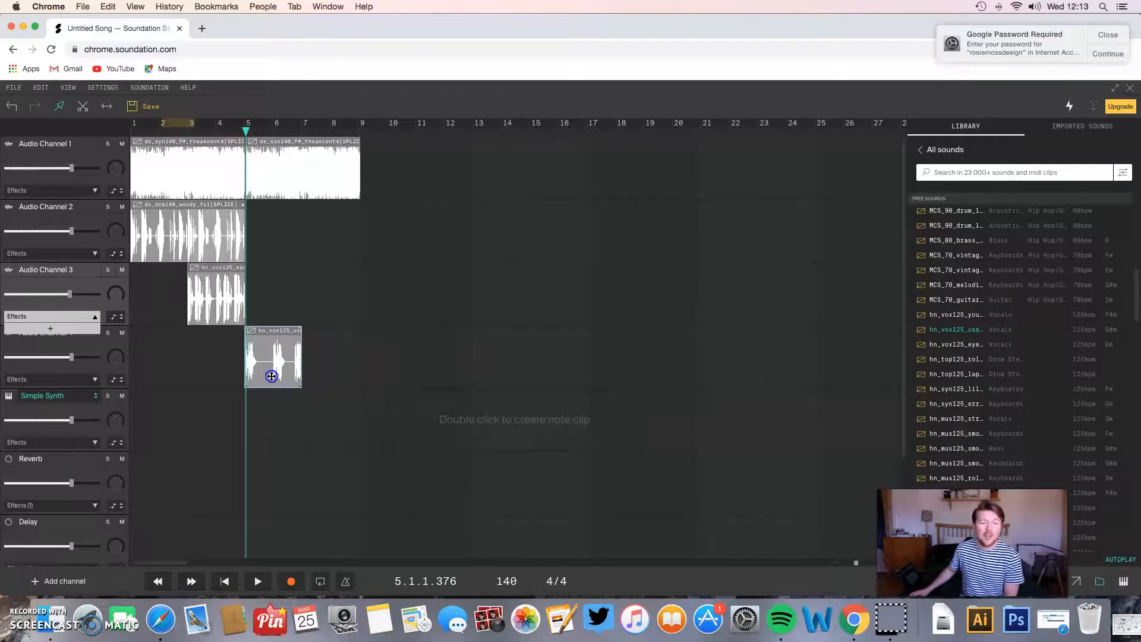
- Extend the drum clip on Audio Channel 2 to the start of bar 9, and play the song from the beginning
{"action": "left_click_drag", "start_coordinate": [244, 226], "coordinate": [356, 228]}
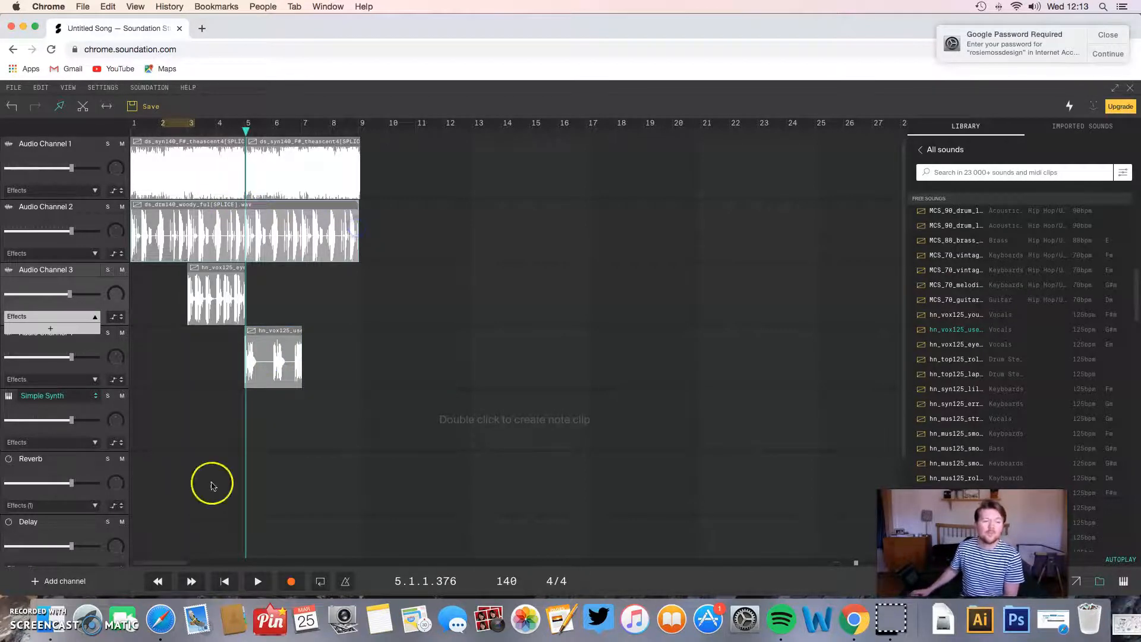
{"action": "left_click", "coordinate": [224, 581]}
{"action": "left_click", "coordinate": [258, 581]}
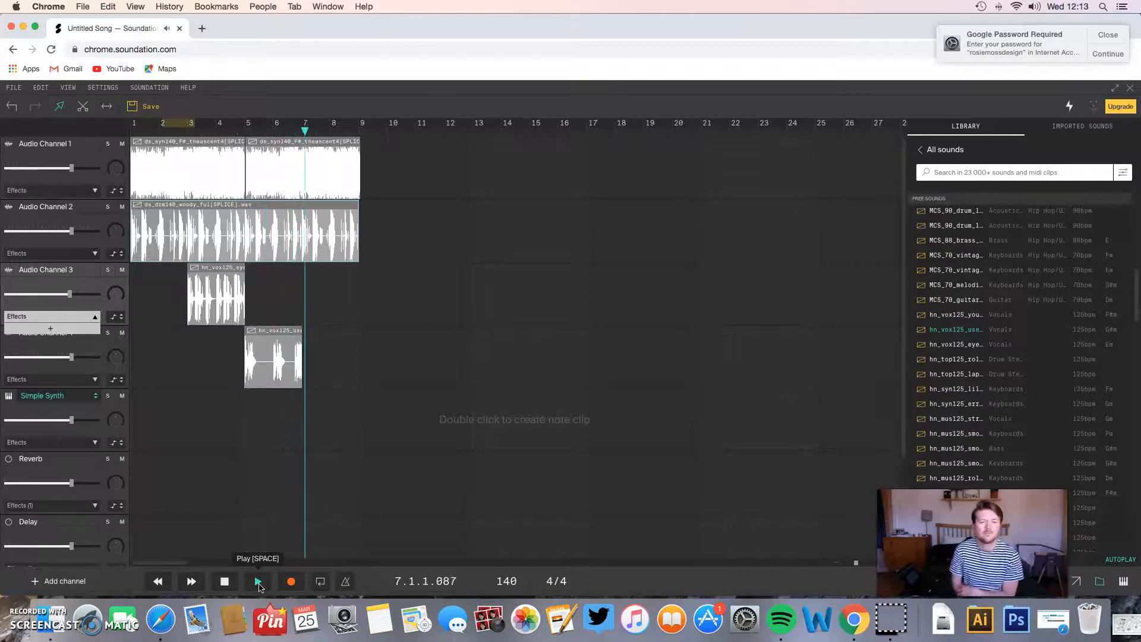
{"action": "left_click", "coordinate": [224, 580]}
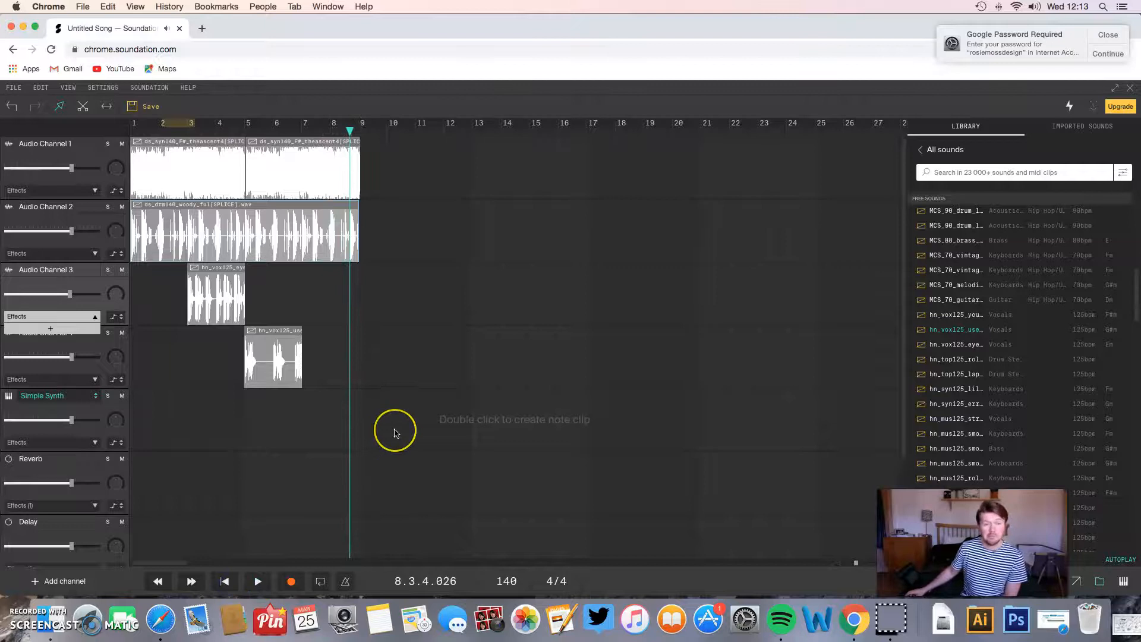
{"action": "left_click_drag", "start_coordinate": [409, 421], "coordinate": [408, 471]}
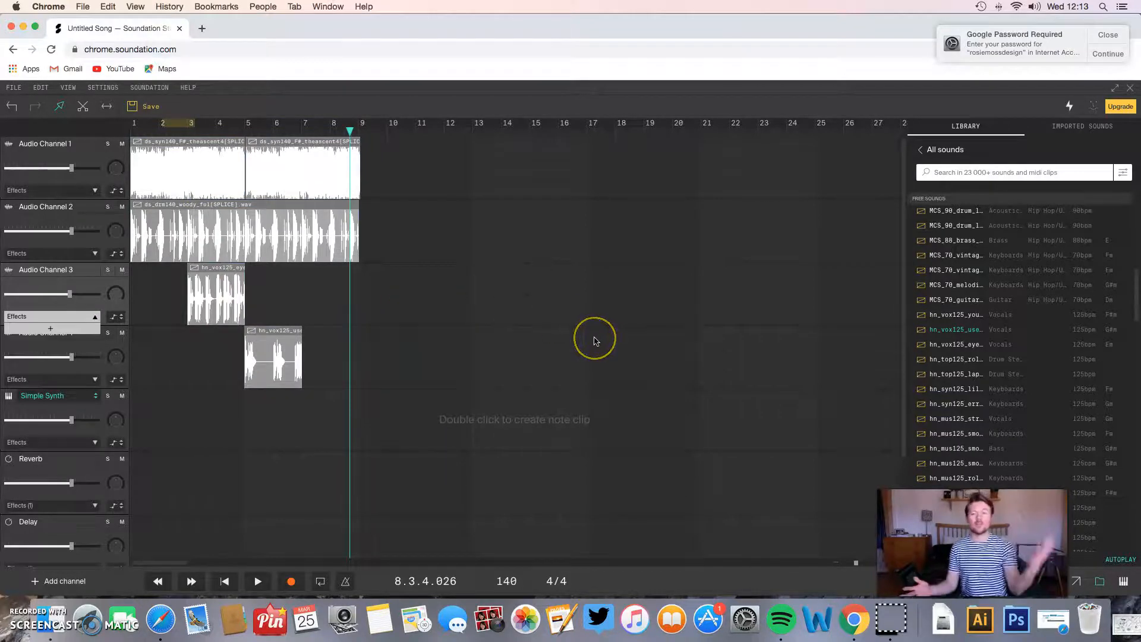
{"action": "key", "text": "F12"}
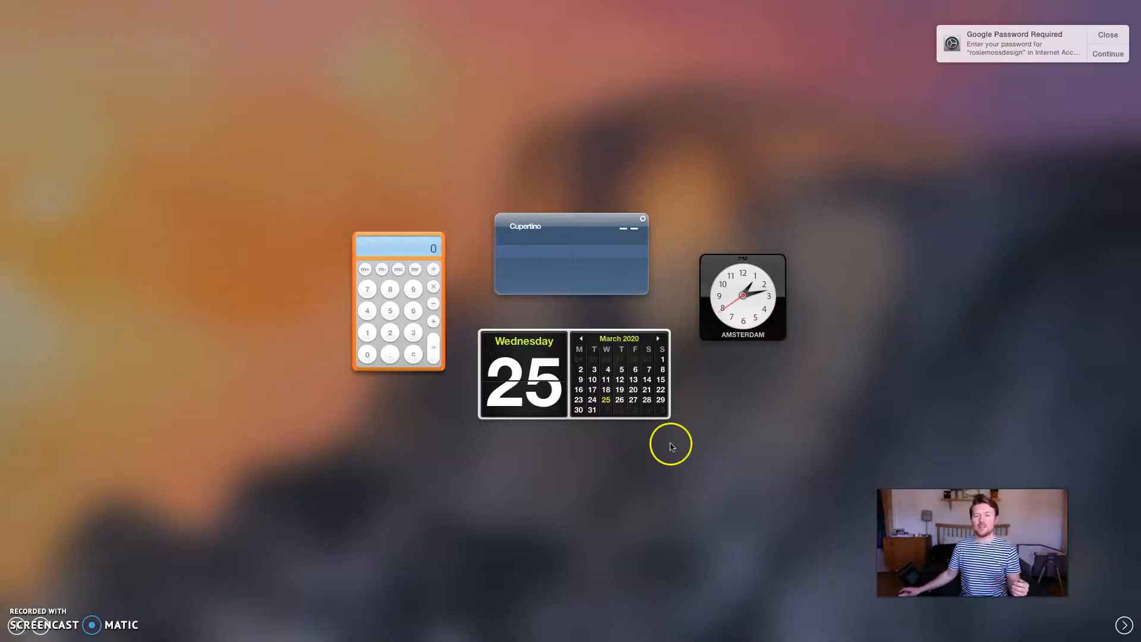
- Return to the song from the Dashboard and browse further through the free sounds in the library
{"action": "left_click", "coordinate": [1121, 630]}
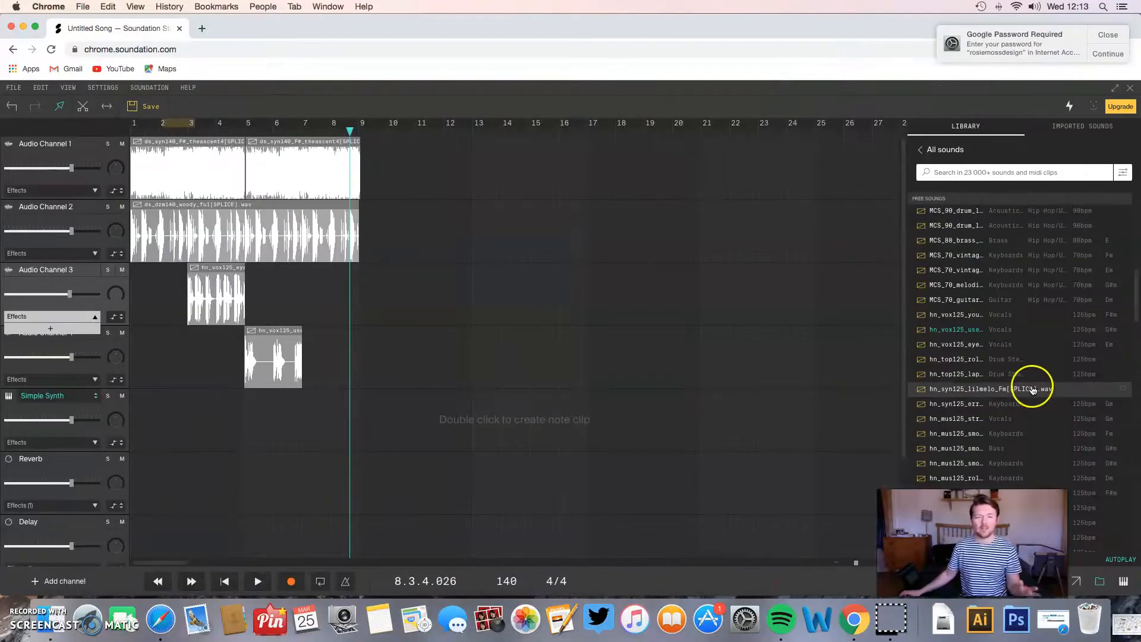
{"action": "scroll", "coordinate": [1034, 384], "scroll_direction": "down", "scroll_amount": 10}
{"action": "scroll", "coordinate": [1034, 385], "scroll_direction": "down", "scroll_amount": 10}
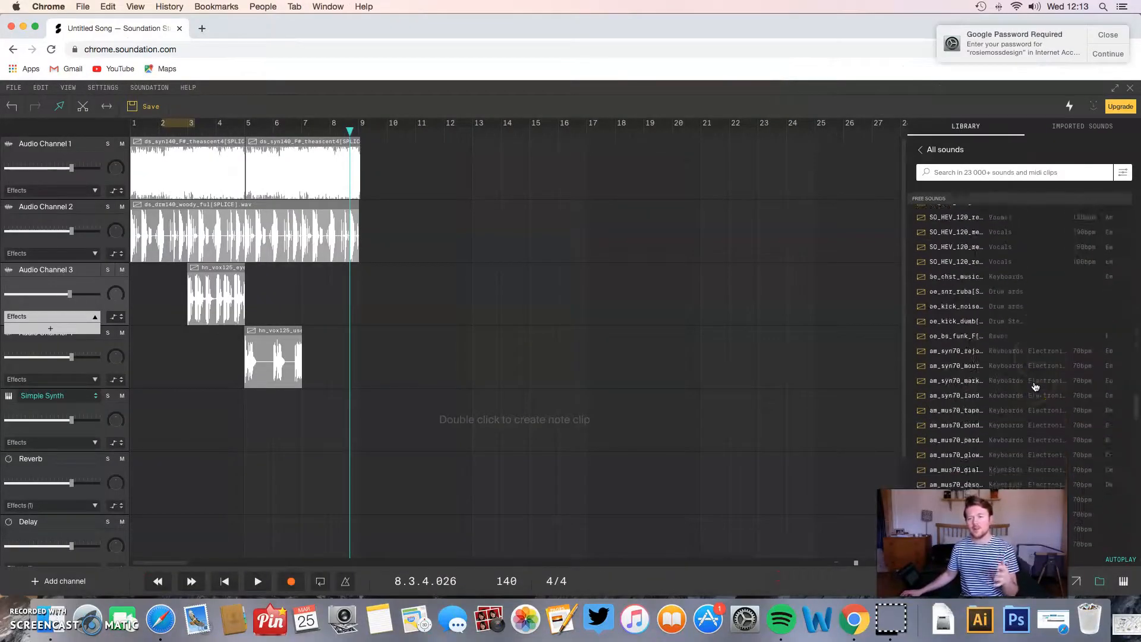
{"action": "scroll", "coordinate": [1035, 385], "scroll_direction": "down", "scroll_amount": 10}
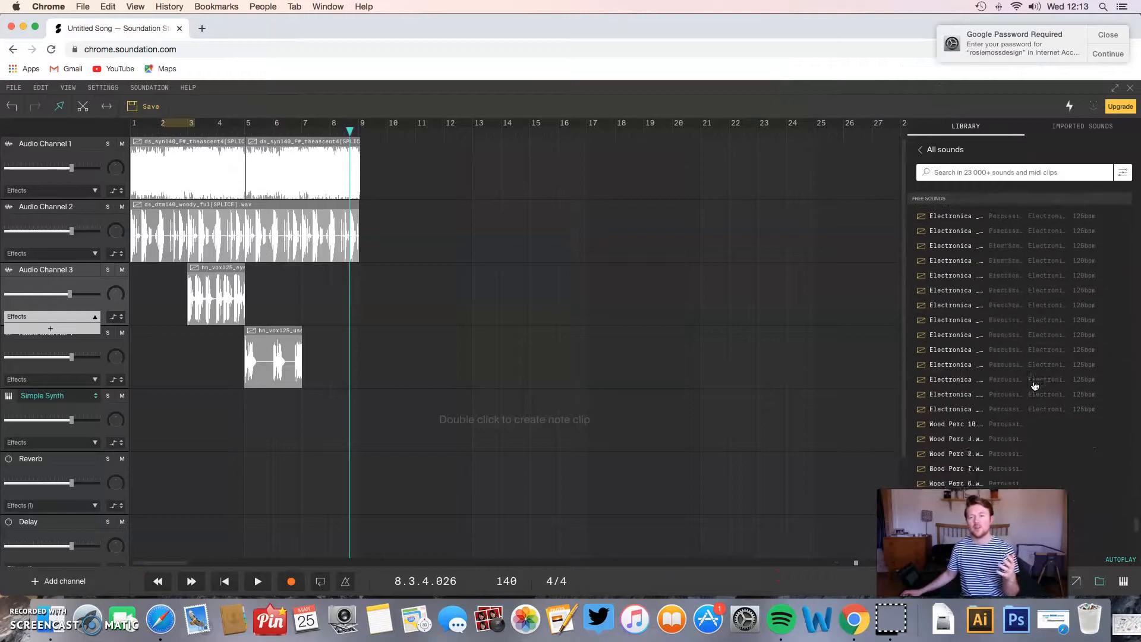
{"action": "scroll", "coordinate": [1034, 385], "scroll_direction": "down", "scroll_amount": 10}
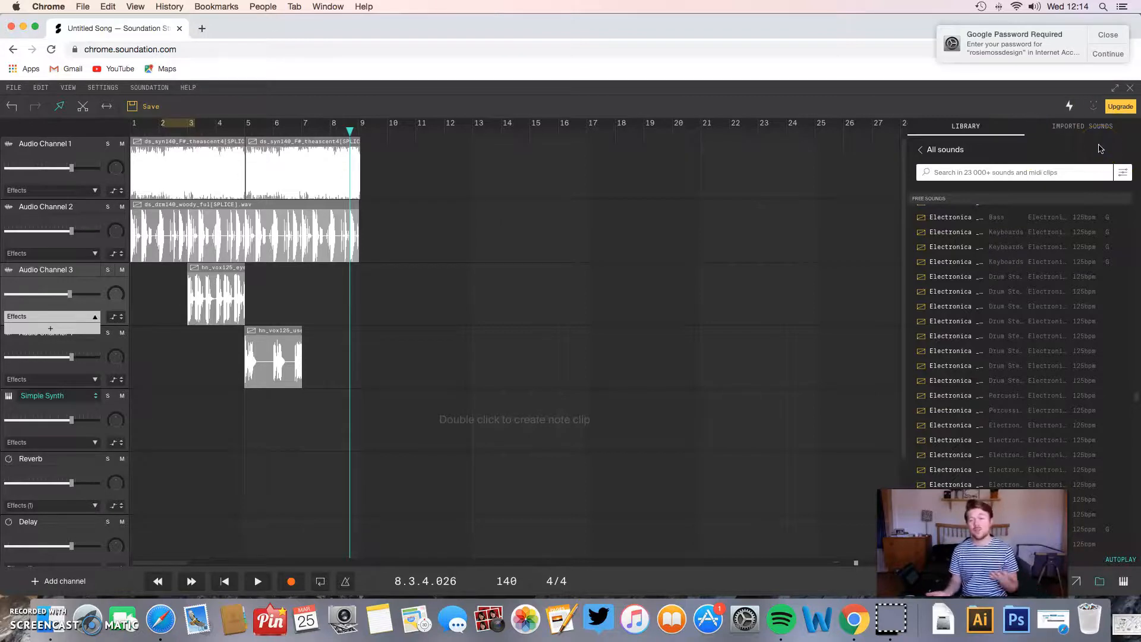
{"action": "left_click", "coordinate": [1086, 128]}
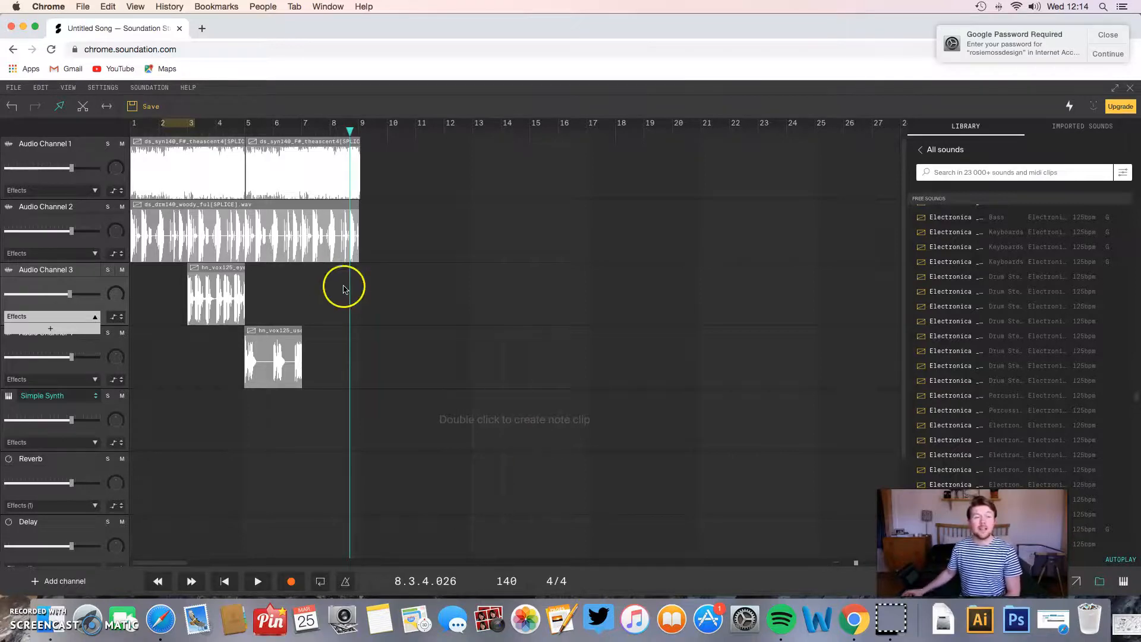
- Start saving the untitled song so that its name can be entered
{"action": "left_click", "coordinate": [149, 106]}
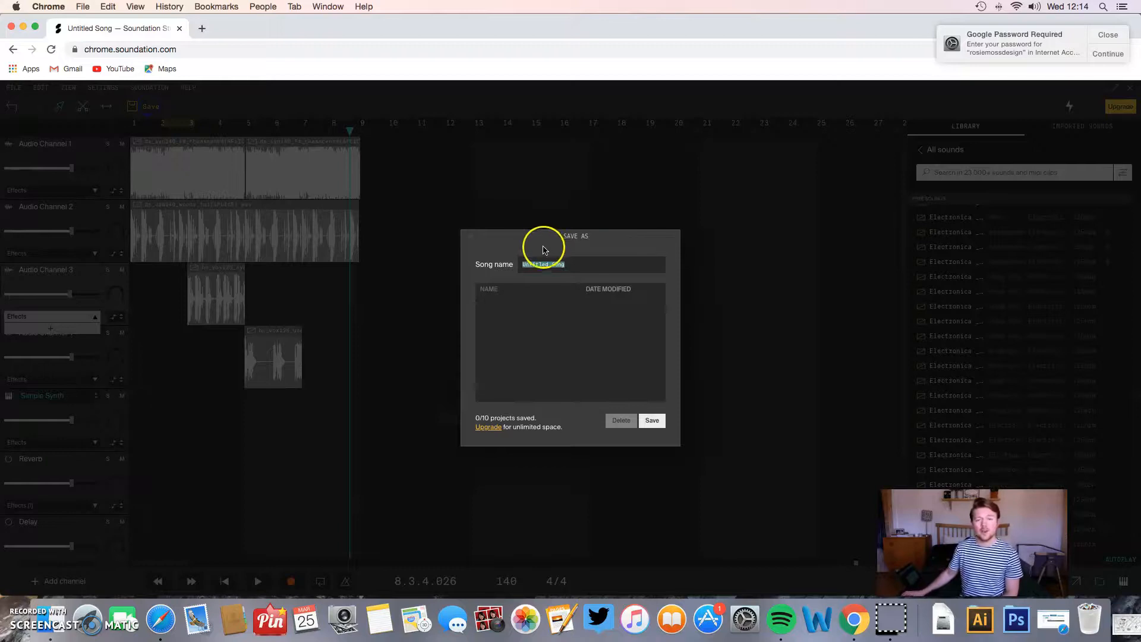